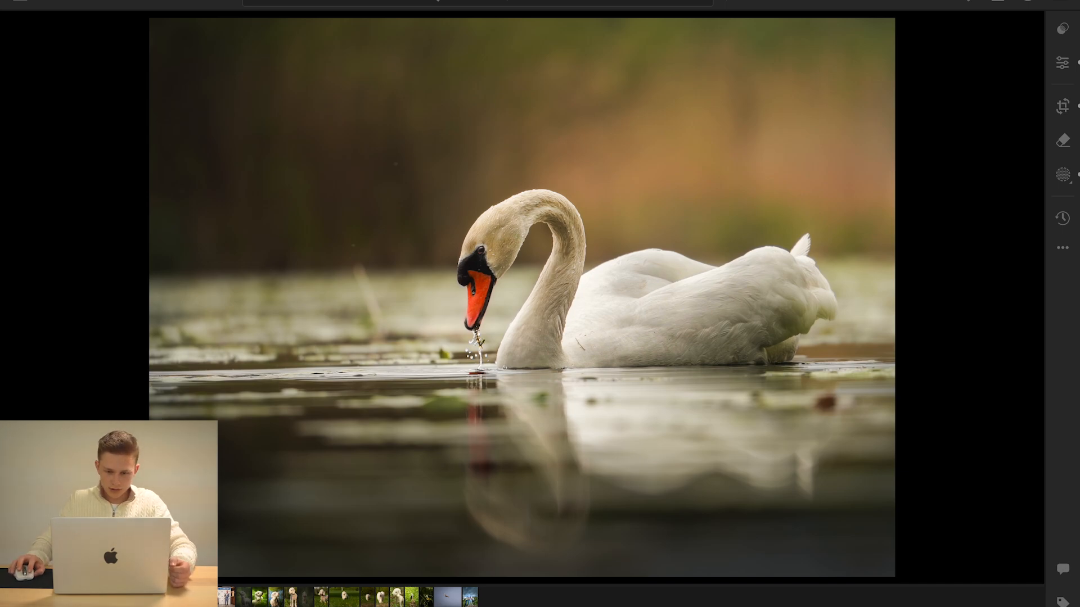
# Step: Crop the swan photo to a 7 x 5 aspect ratio, framed tightly around the swan
pyautogui.press('Right')
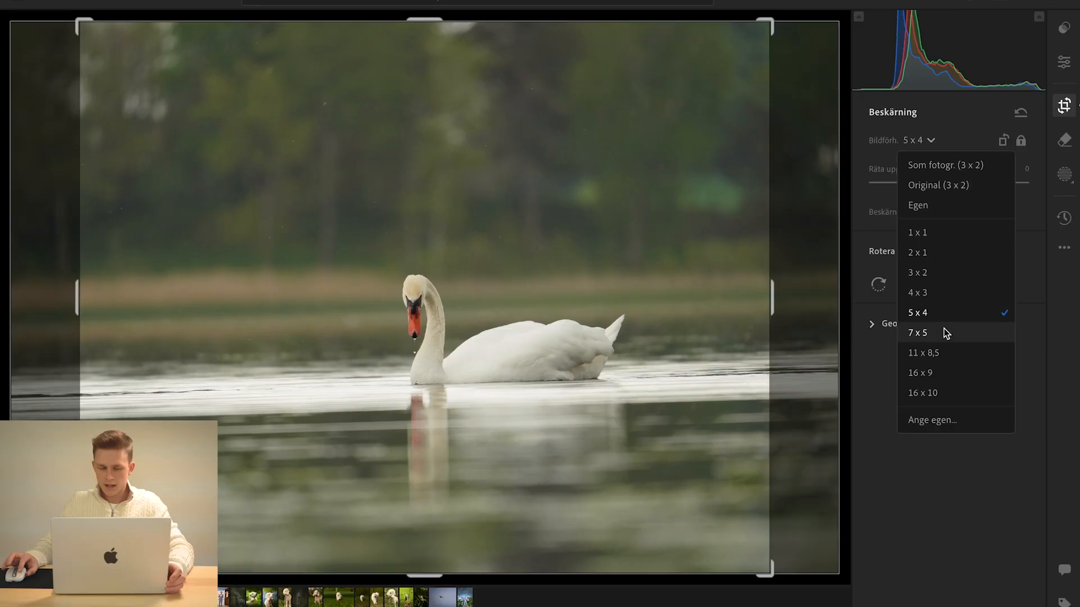
pyautogui.click(944, 332)
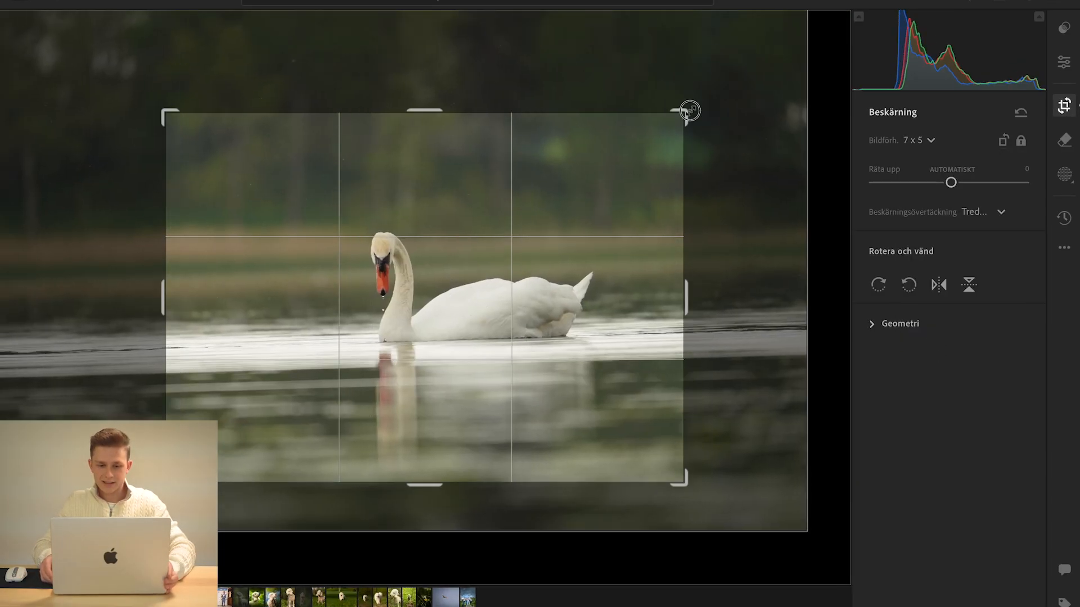
pyautogui.moveTo(690, 109); pyautogui.dragTo(545, 254)
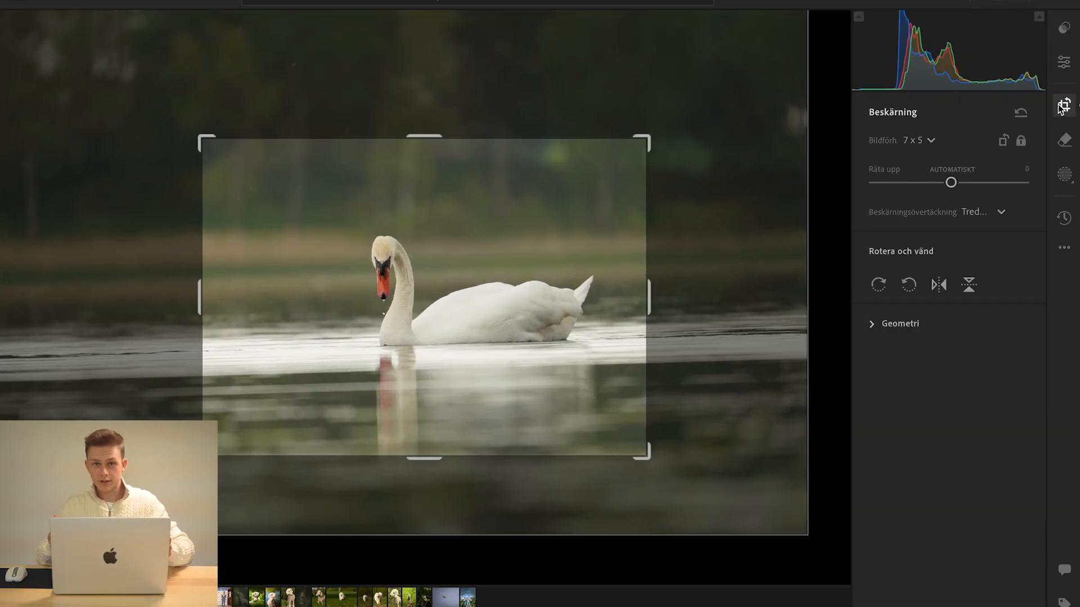
pyautogui.click(1064, 106)
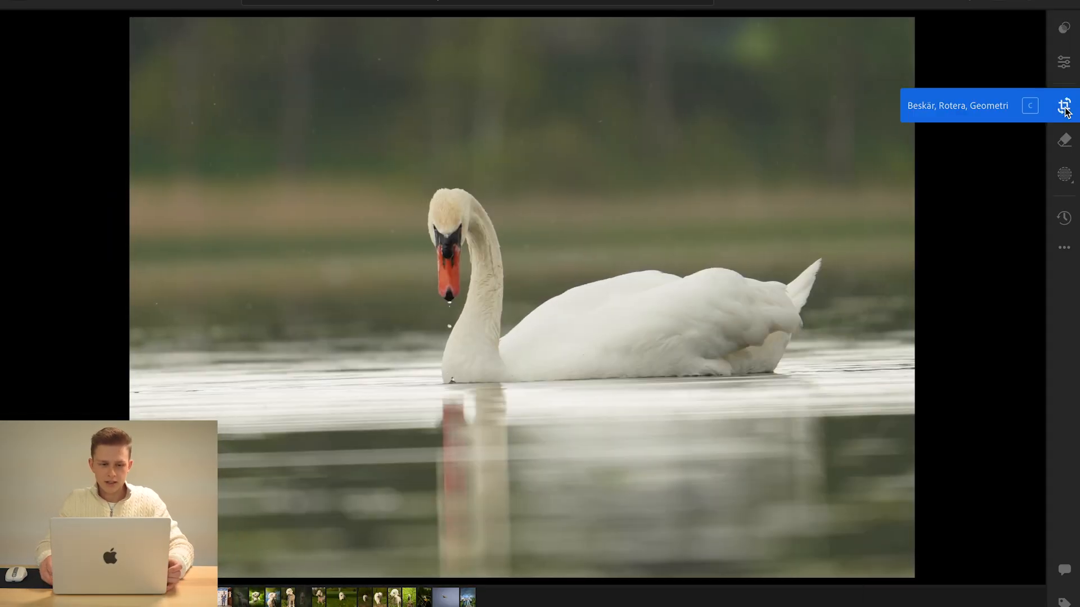
pyautogui.click(1064, 106)
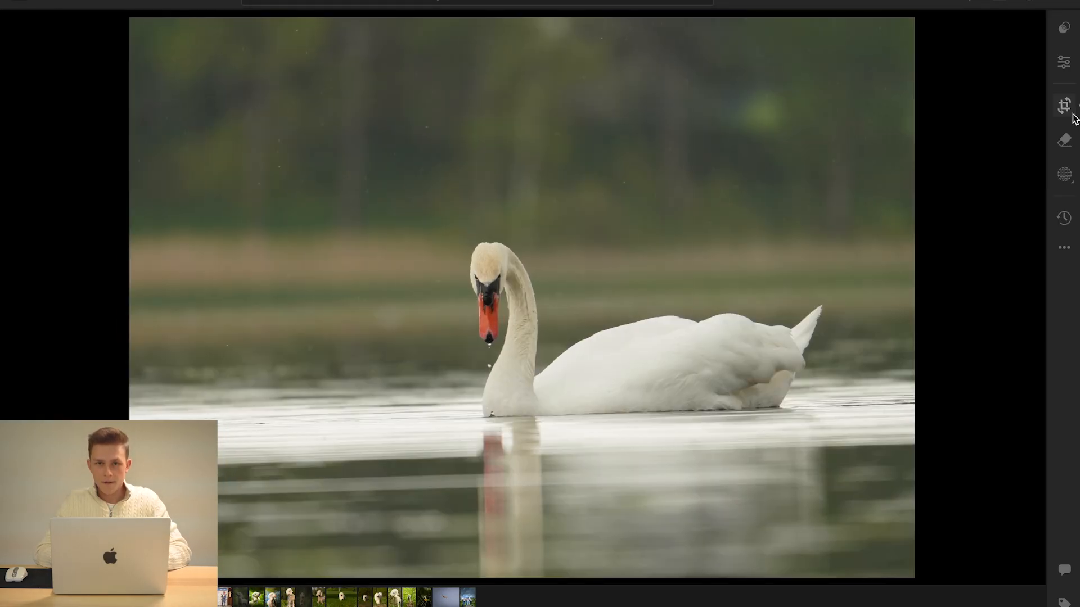
# Step: Straighten the swan photo to +2.00 so the waterline runs level
pyautogui.click(1063, 106)
pyautogui.moveTo(951, 183); pyautogui.dragTo(954, 184)
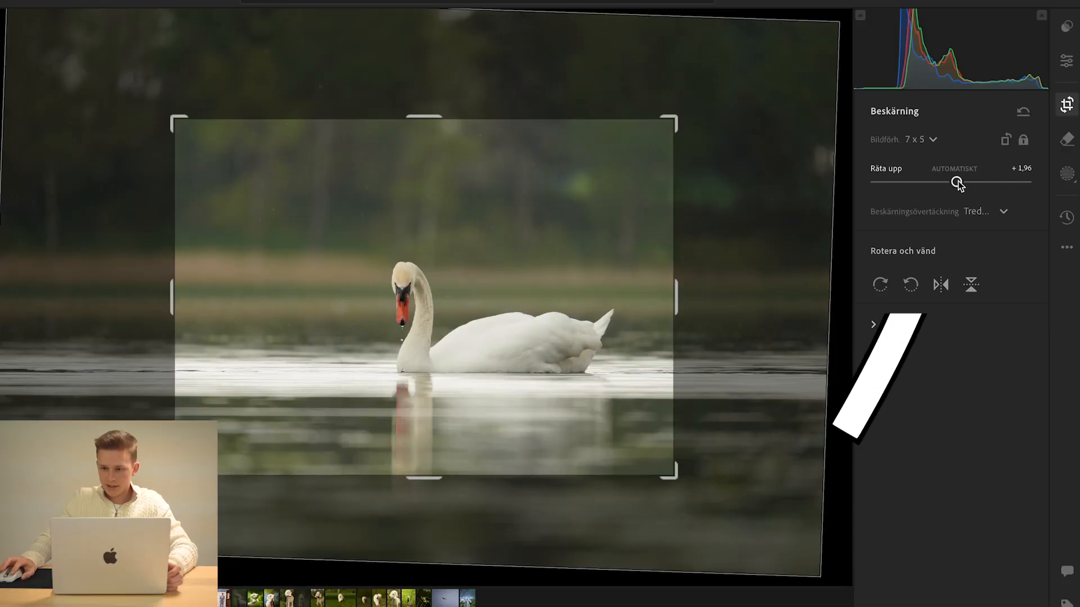
pyautogui.moveTo(957, 185)
pyautogui.mouseDown()
pyautogui.moveTo(967, 179)
pyautogui.moveTo(957, 194)
pyautogui.mouseUp()
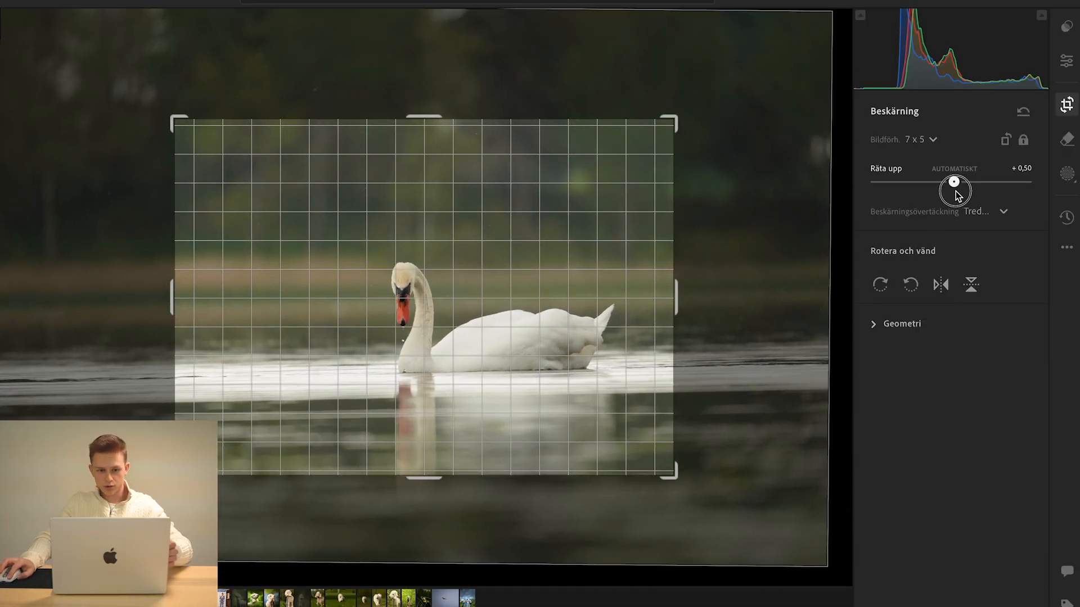
pyautogui.click(1071, 110)
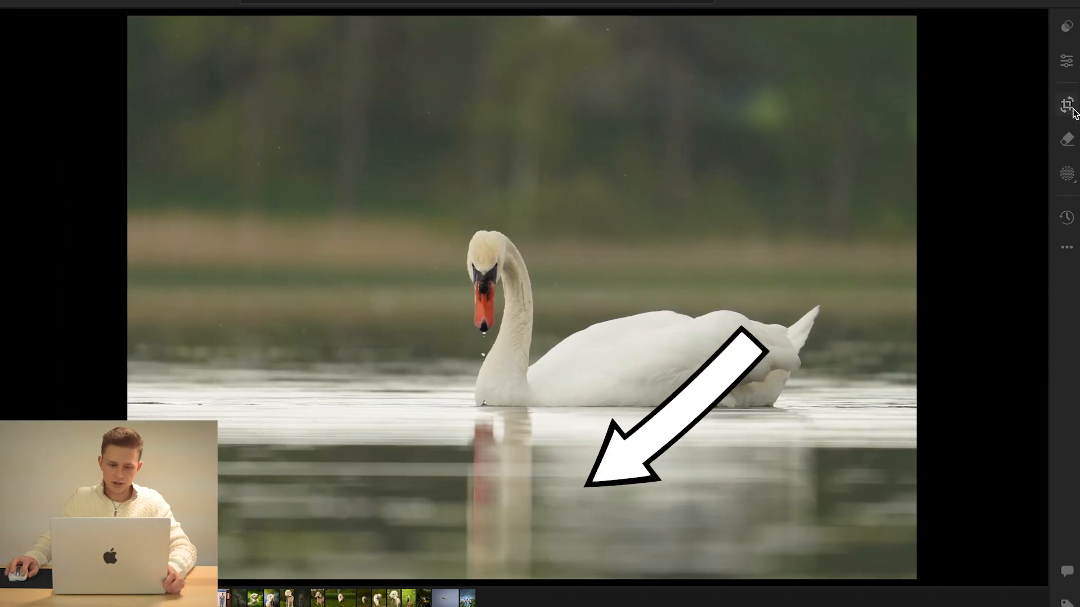
# Step: Reposition the photo within the crop so the swan sits higher in the frame, and apply the crop
pyautogui.click(1071, 109)
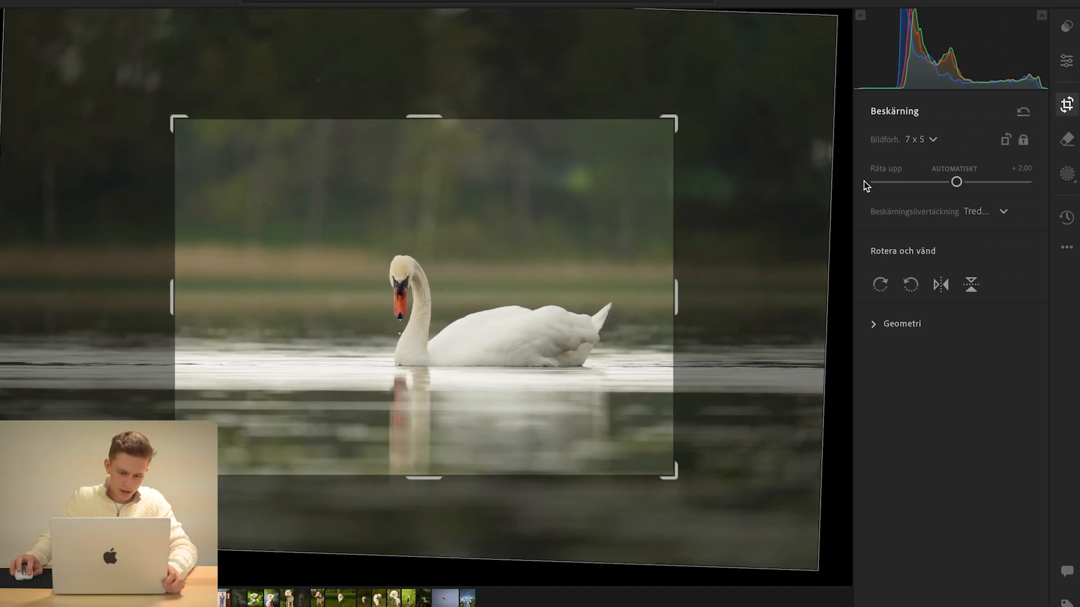
pyautogui.moveTo(526, 342)
pyautogui.mouseDown()
pyautogui.moveTo(523, 321)
pyautogui.moveTo(529, 328)
pyautogui.mouseUp()
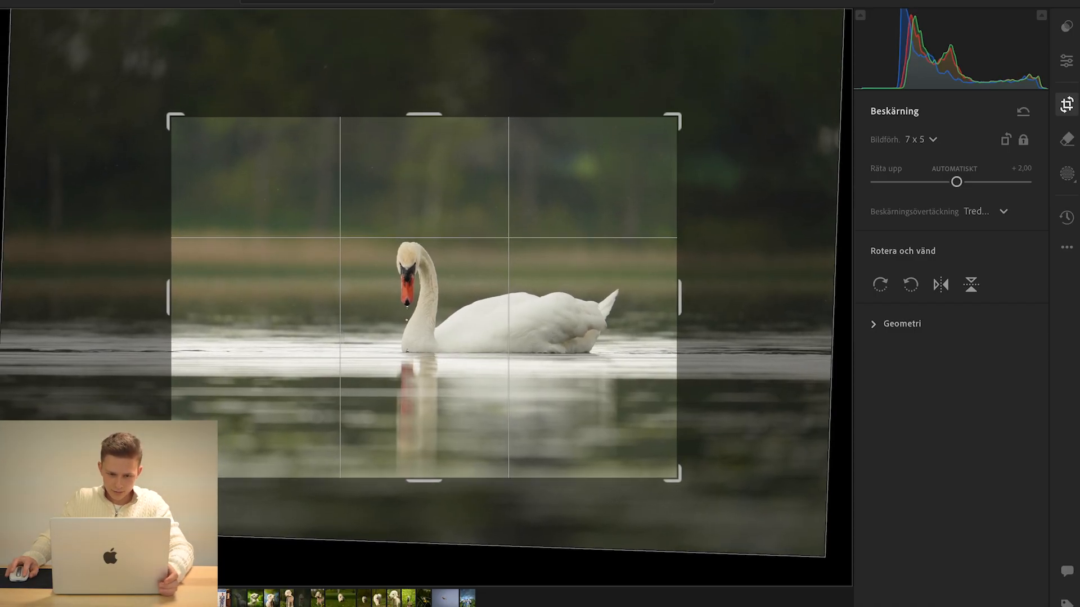
pyautogui.press('Return')
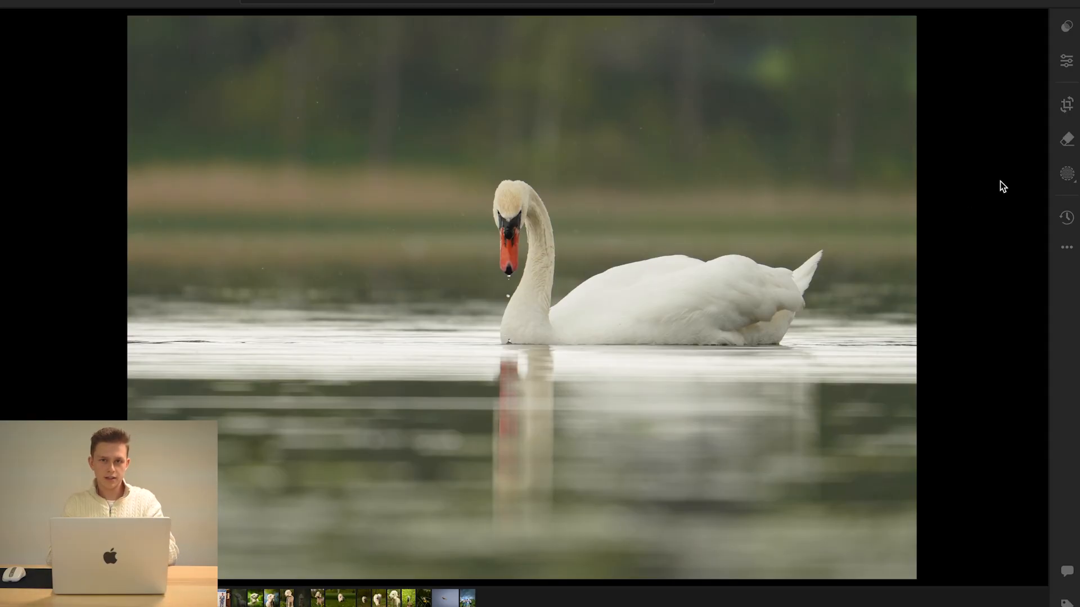
pyautogui.click(1067, 104)
pyautogui.click(470, 306)
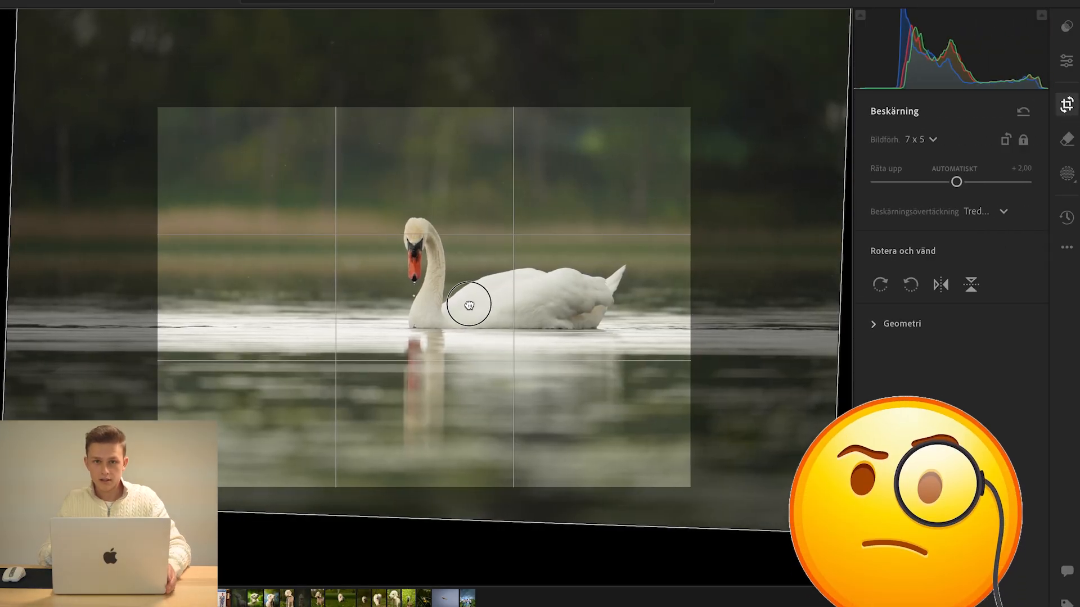
pyautogui.click(1064, 110)
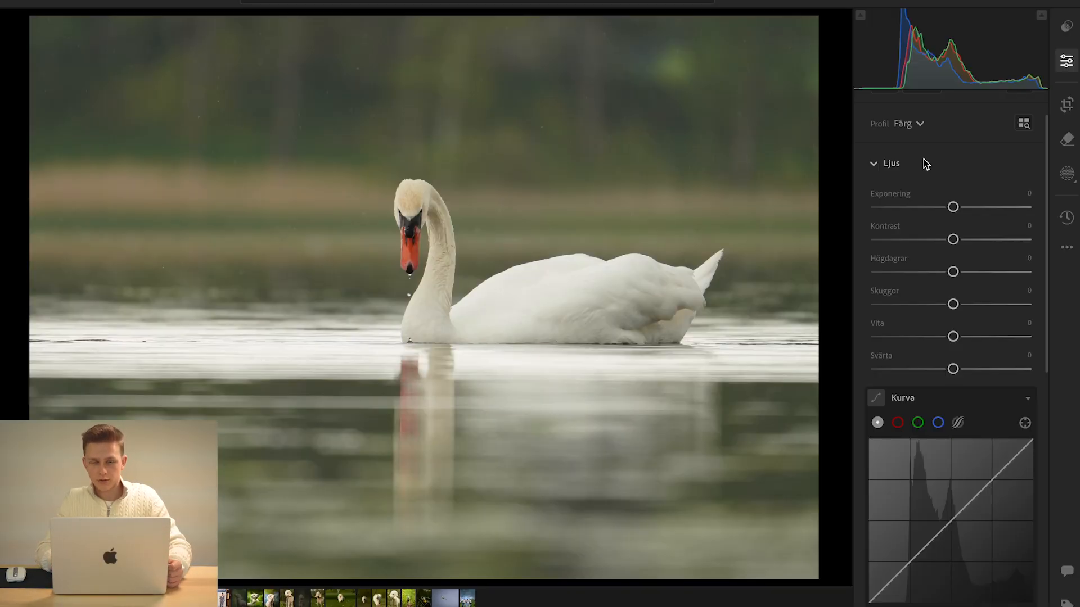
# Step: Try darkening the whole photo by lowering the global exposure to −4.41
pyautogui.click(881, 163)
pyautogui.click(1068, 62)
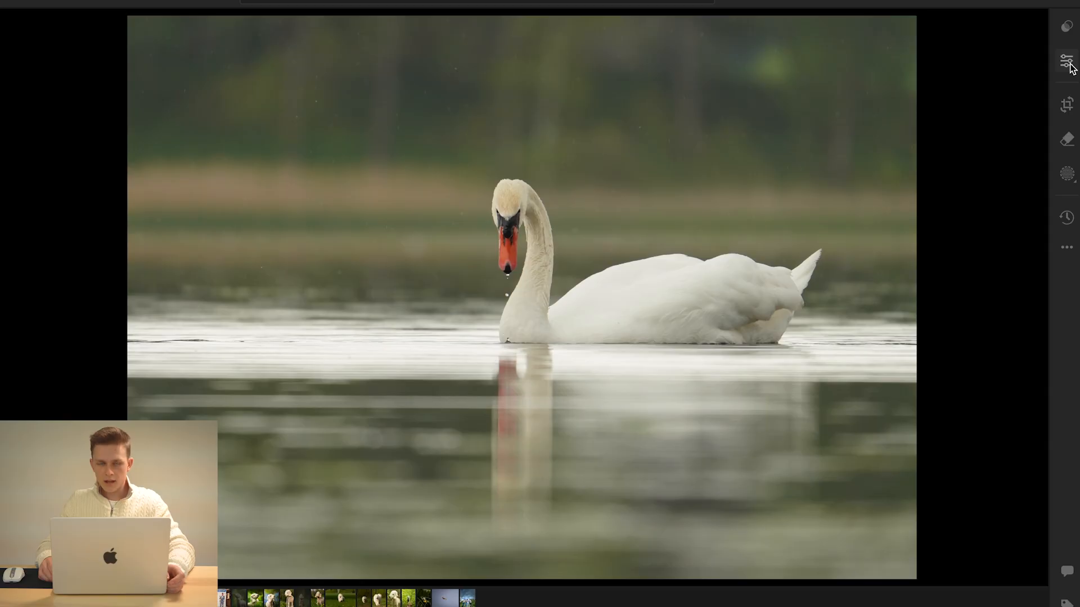
pyautogui.click(1069, 65)
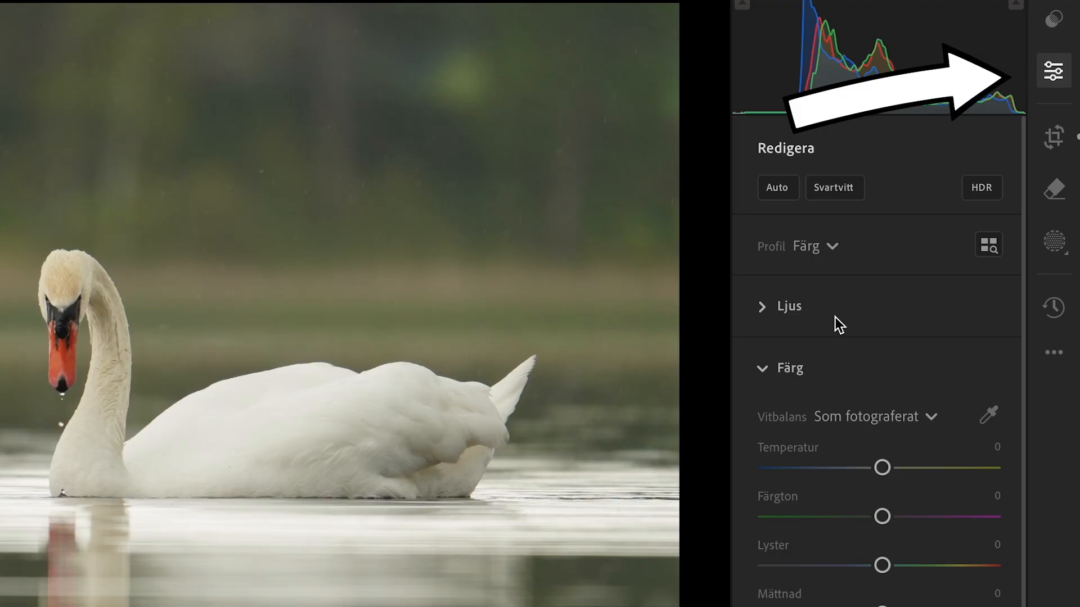
pyautogui.click(784, 312)
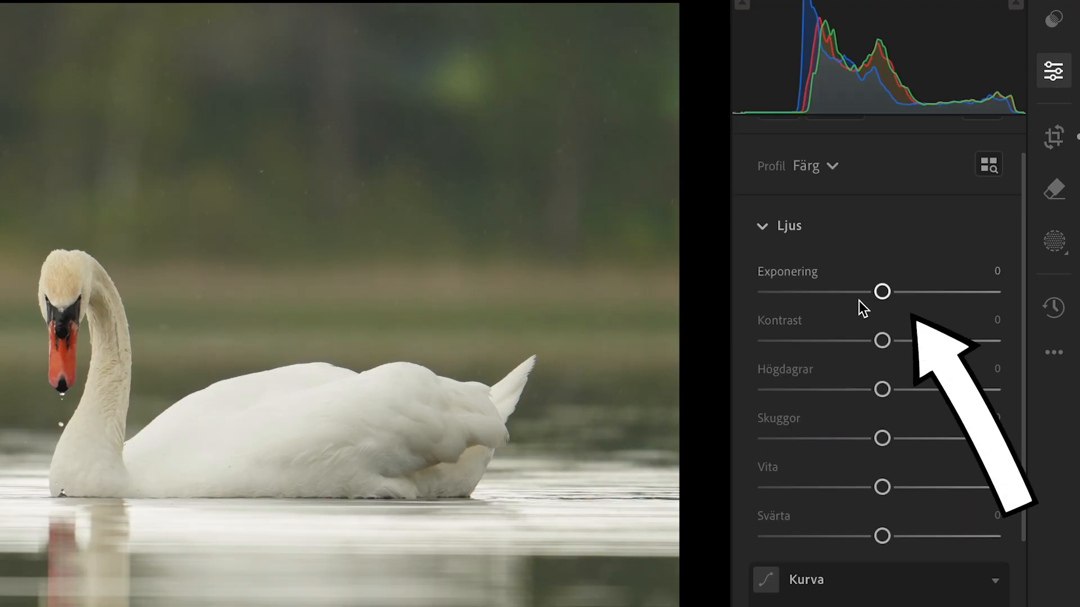
pyautogui.moveTo(882, 292); pyautogui.dragTo(838, 306)
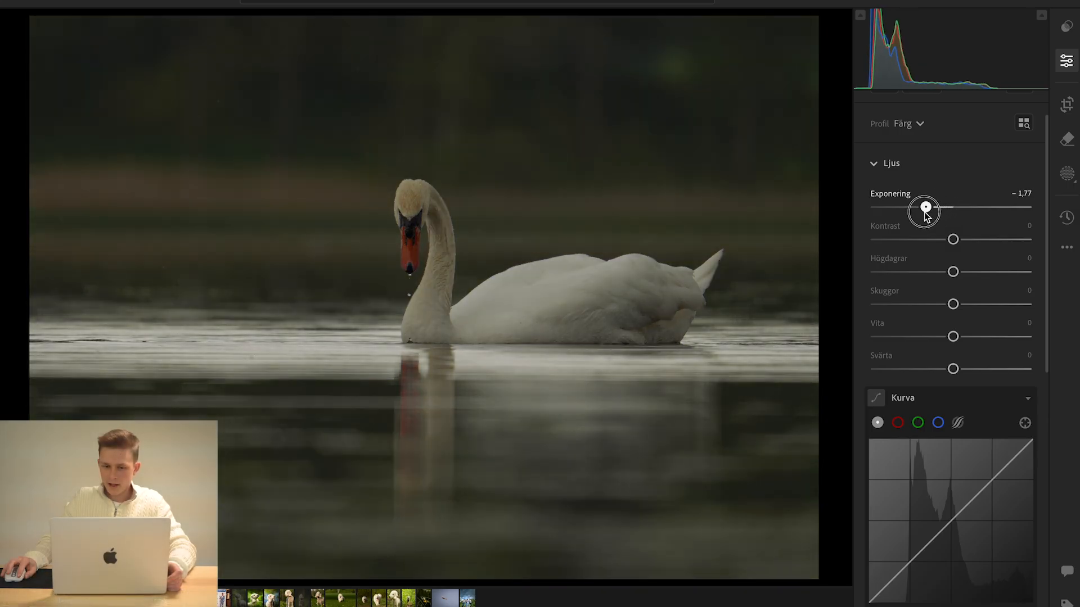
pyautogui.moveTo(923, 212); pyautogui.dragTo(889, 217)
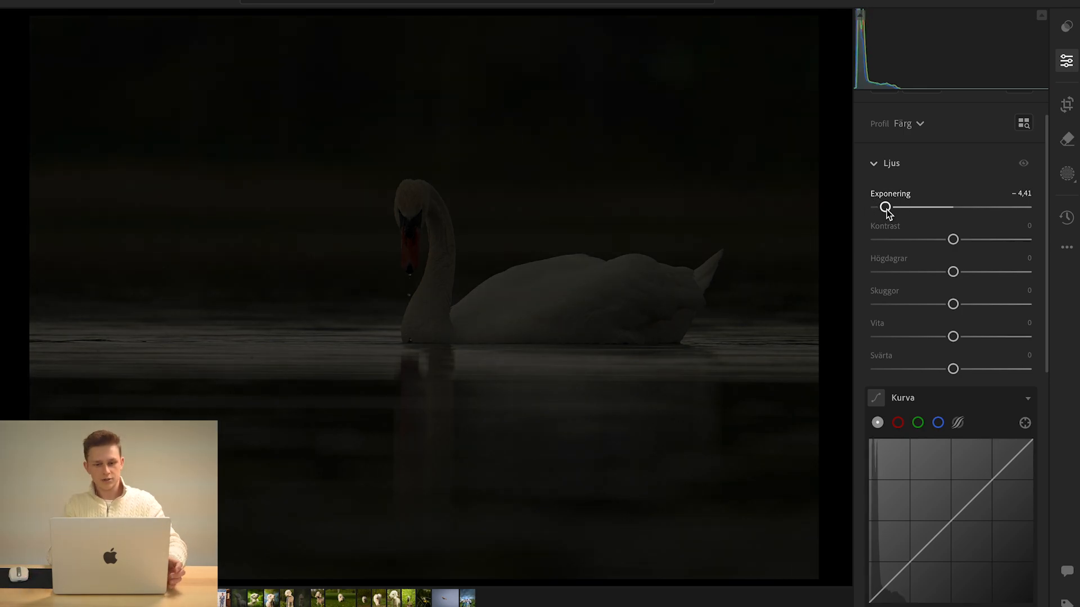
pyautogui.moveTo(886, 213); pyautogui.dragTo(919, 217)
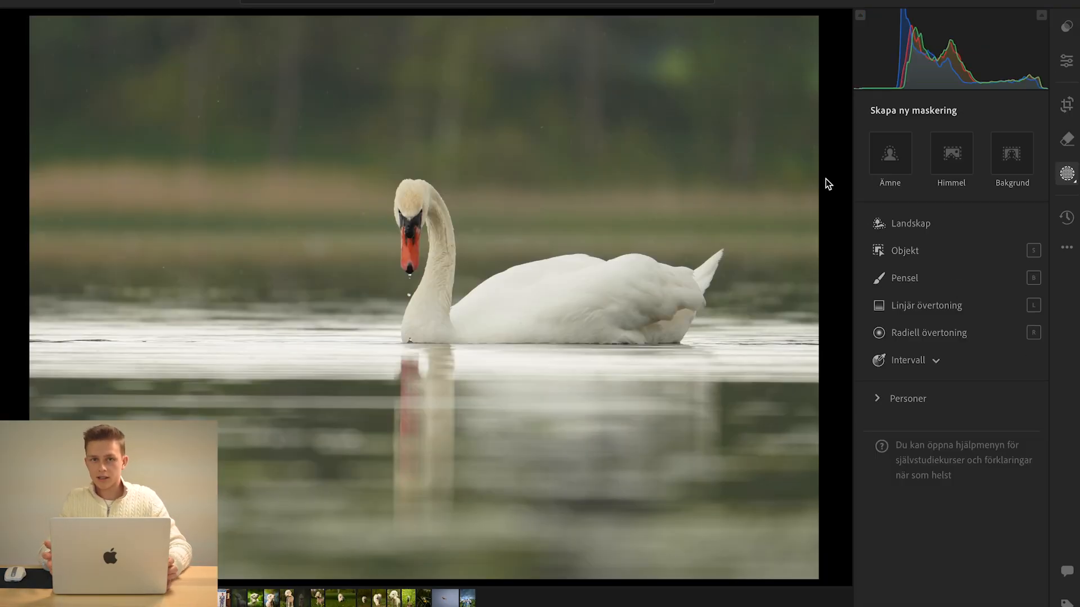
# Step: Add a large radial gradient mask spreading from the photo's upper edge, left of the swan's head
pyautogui.moveTo(921, 331)
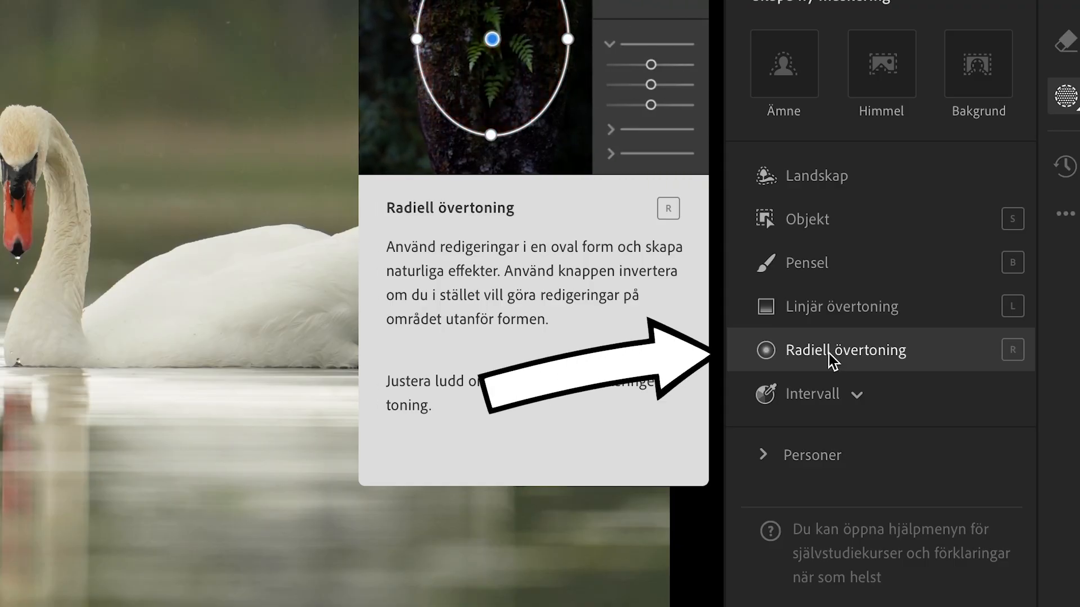
pyautogui.click(835, 350)
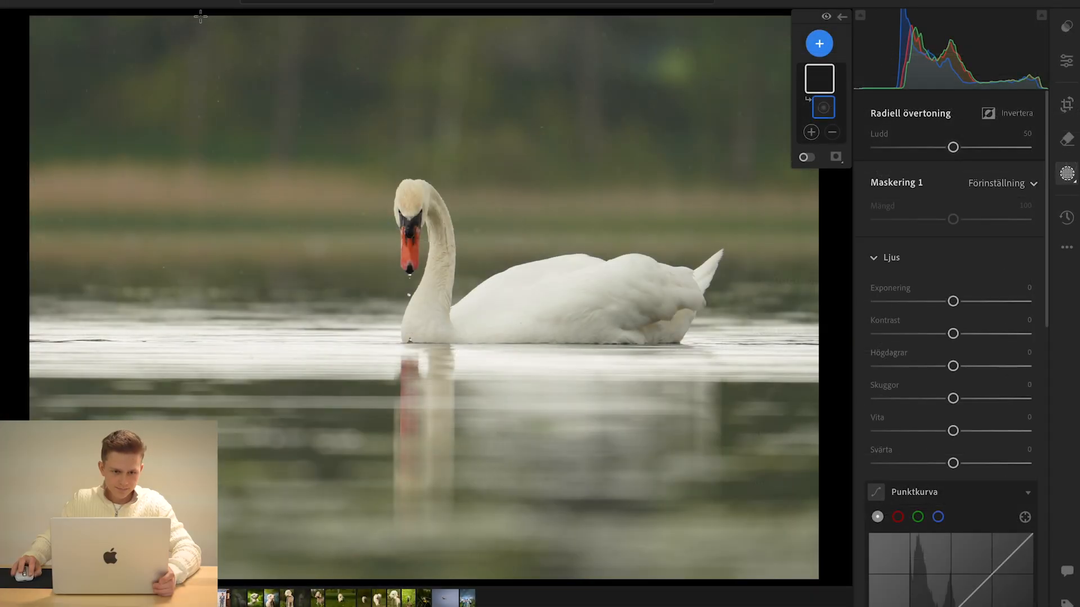
pyautogui.moveTo(188, 11); pyautogui.dragTo(858, 475)
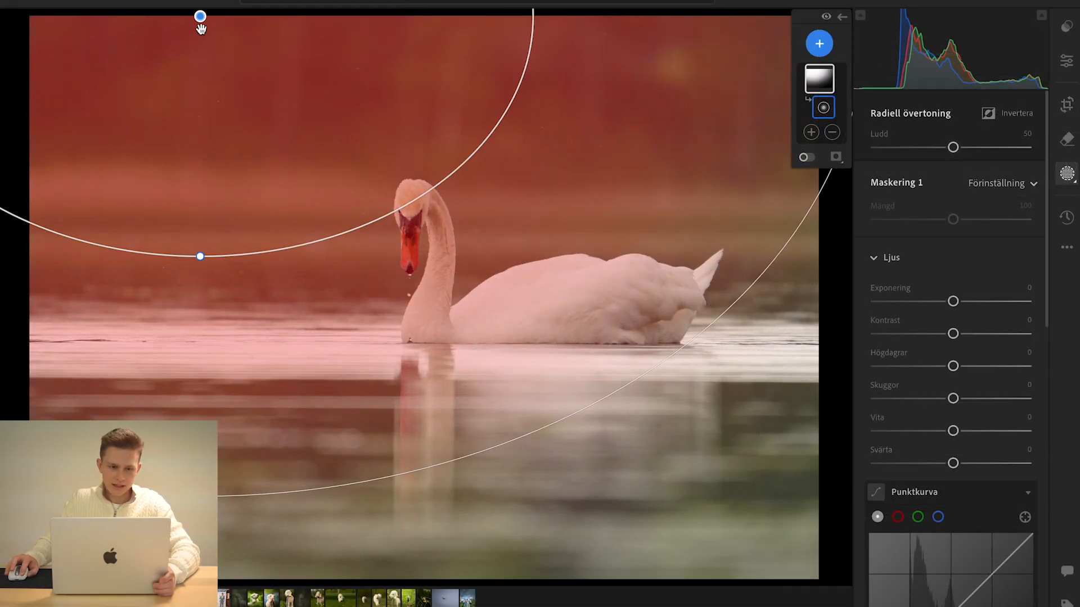
pyautogui.moveTo(201, 28); pyautogui.dragTo(285, 41)
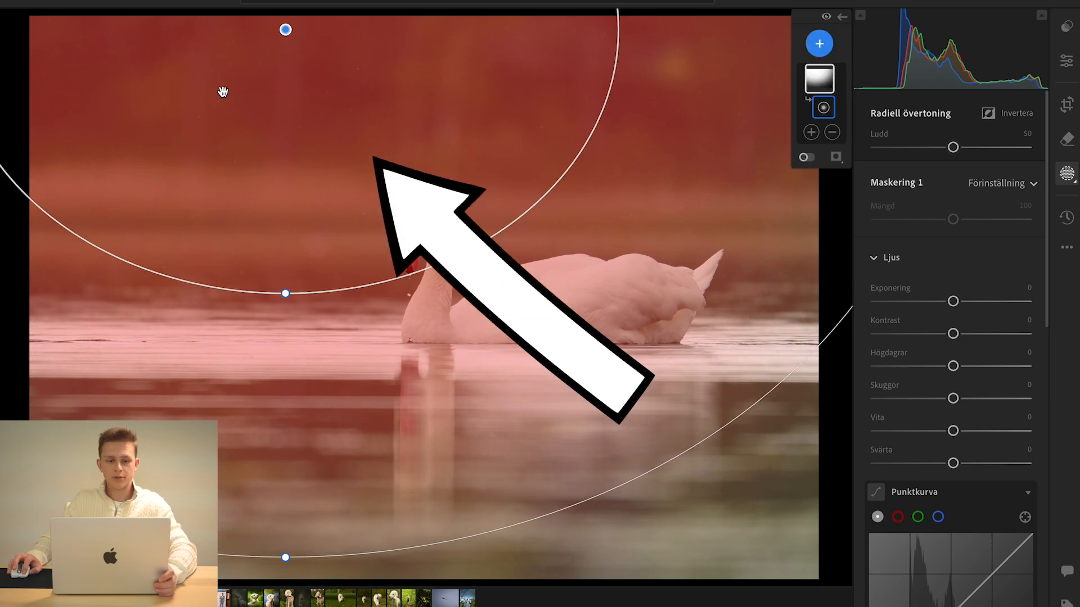
pyautogui.moveTo(288, 31); pyautogui.dragTo(275, 18)
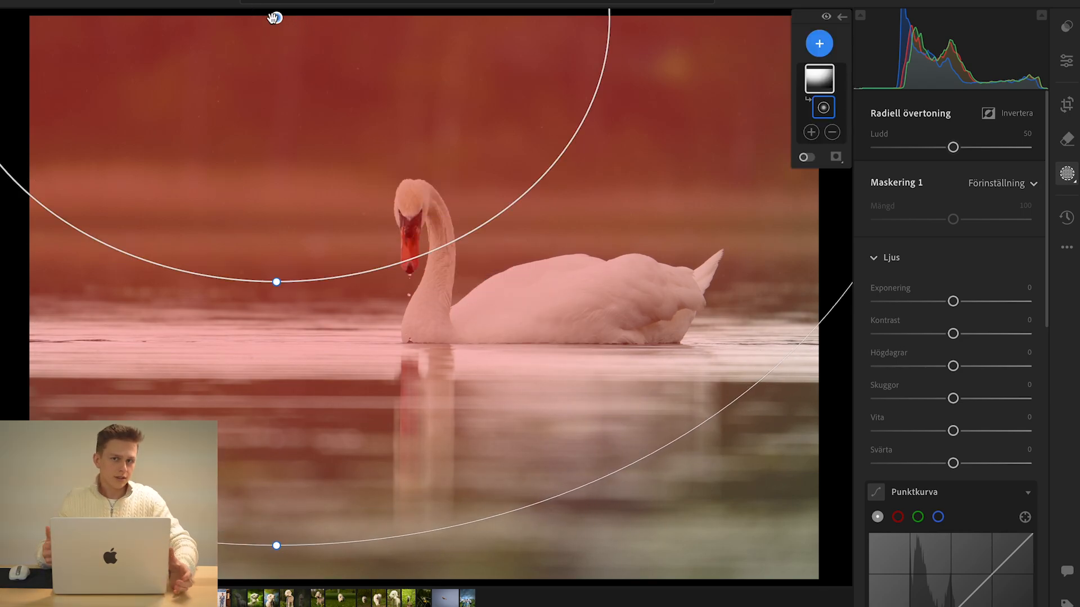
pyautogui.moveTo(275, 16); pyautogui.dragTo(270, 16)
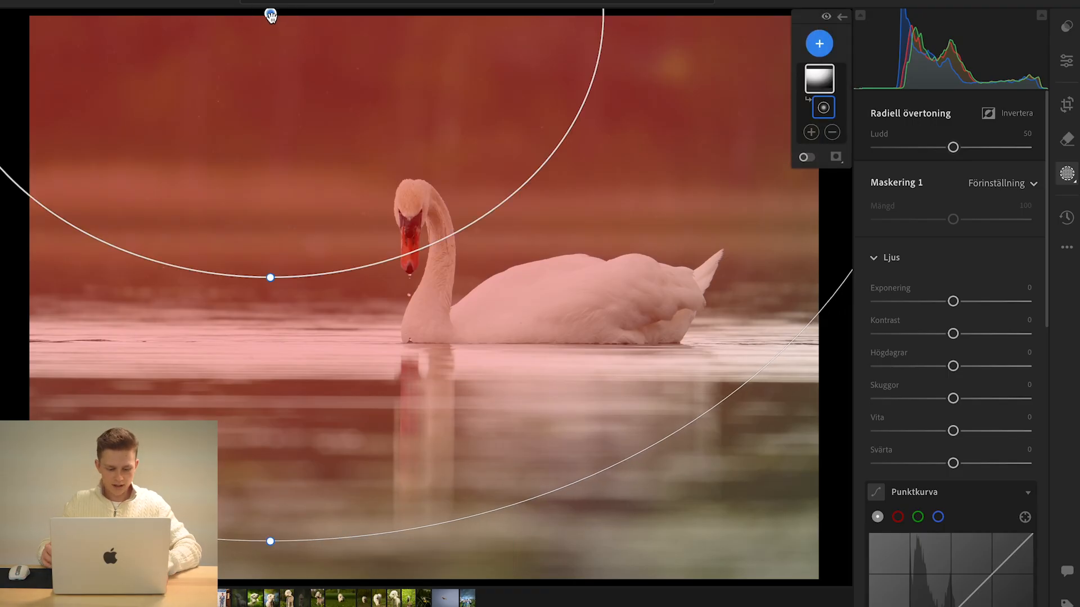
# Step: Centre the radial mask on the photo's upper edge and set its exposure to +0.48 and contrast to +10
pyautogui.click(343, 62)
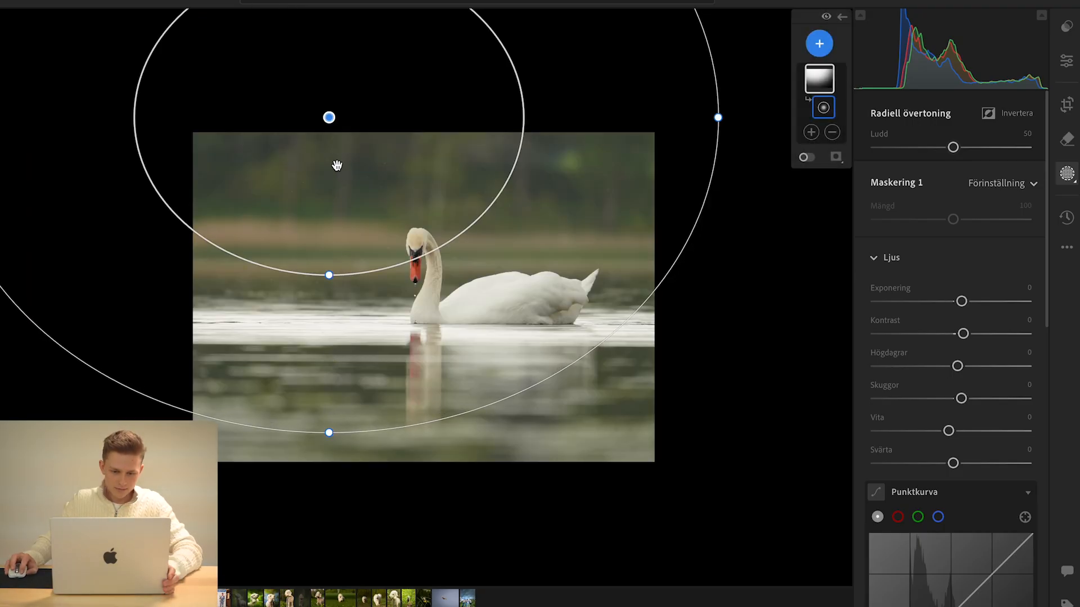
pyautogui.click(333, 120)
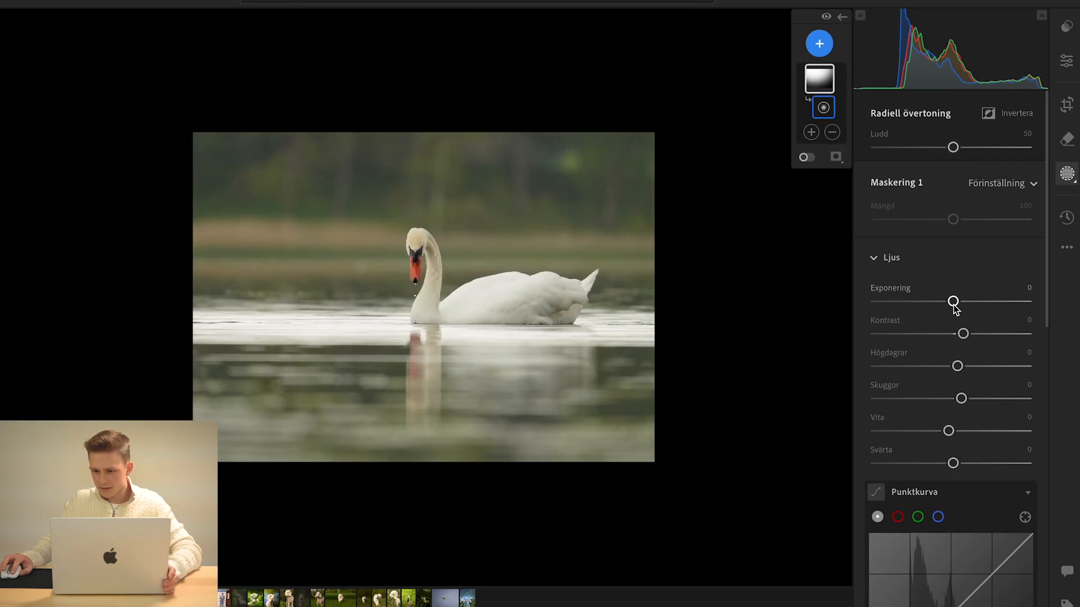
pyautogui.moveTo(954, 308); pyautogui.dragTo(958, 337)
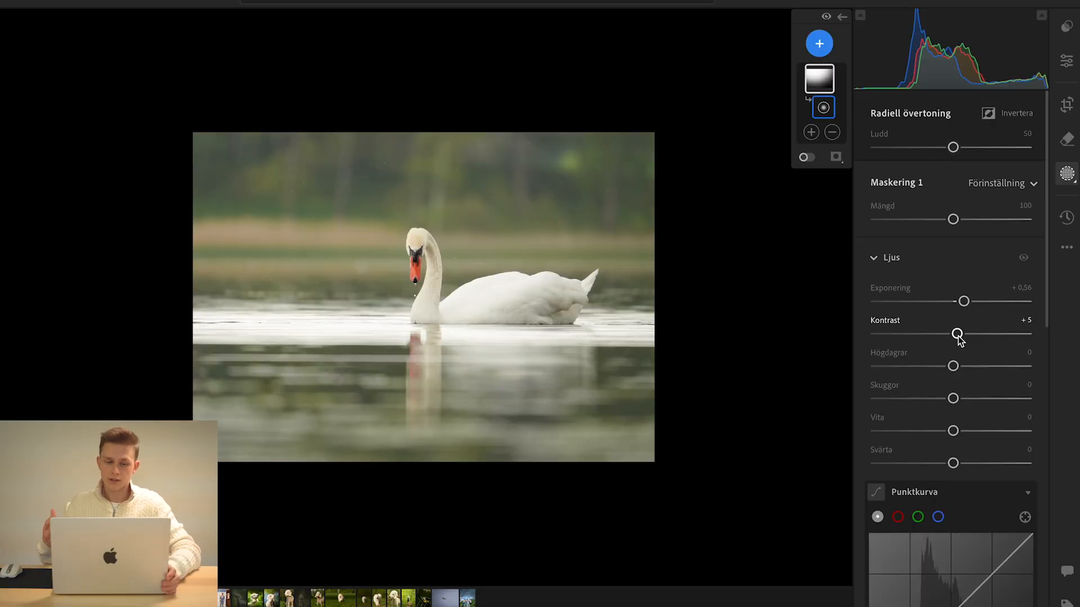
pyautogui.moveTo(957, 339); pyautogui.dragTo(960, 335)
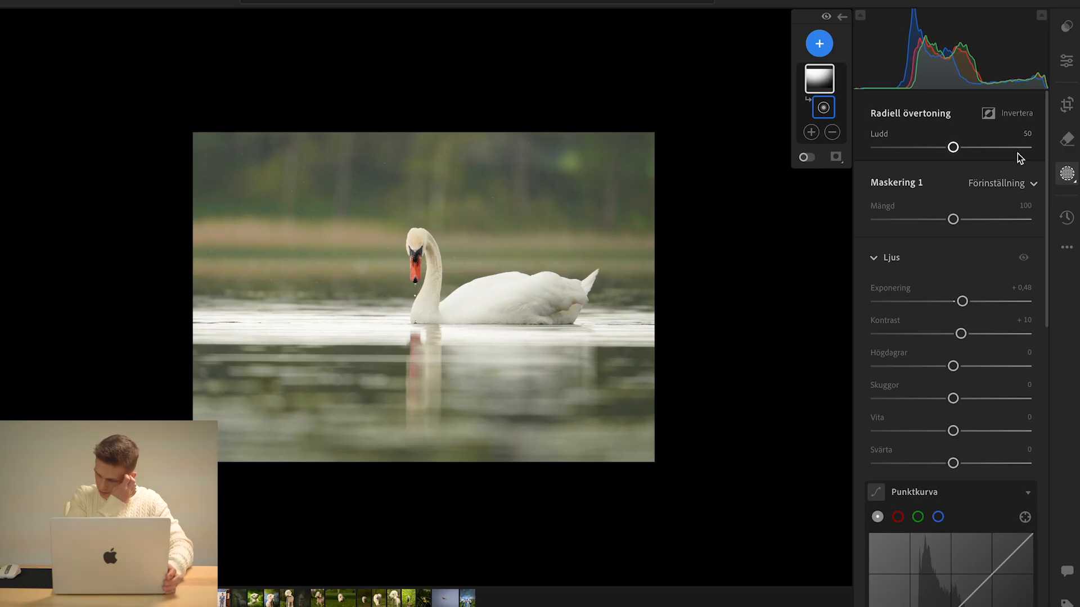
# Step: Add a linear gradient mask fading up from the photo's lower edge over the dark water below the swan
pyautogui.click(817, 43)
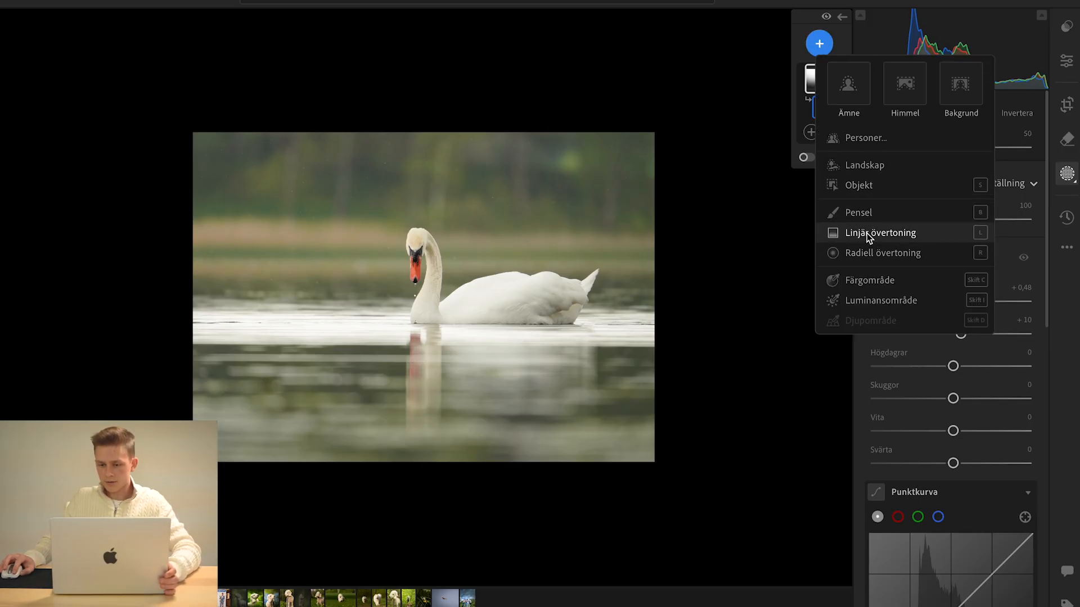
pyautogui.moveTo(866, 234)
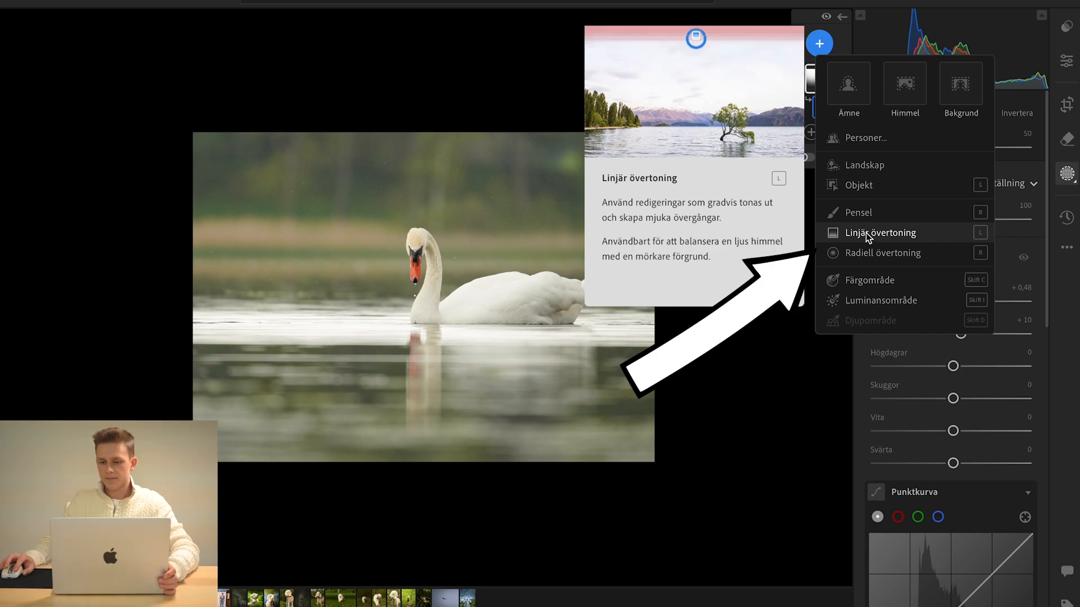
pyautogui.click(866, 234)
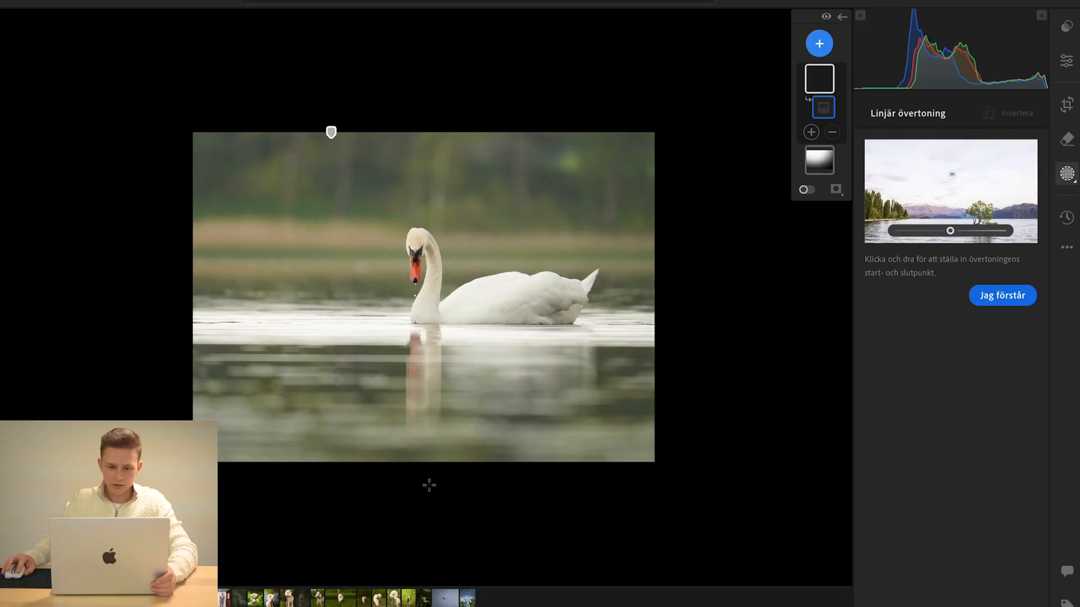
pyautogui.moveTo(429, 485); pyautogui.dragTo(429, 314)
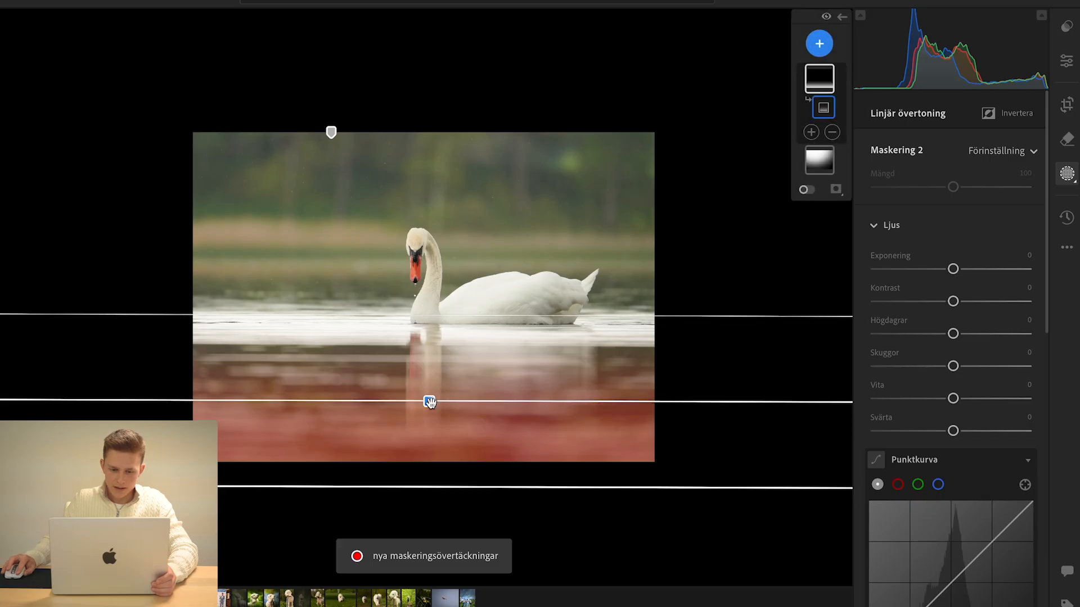
pyautogui.moveTo(429, 401); pyautogui.dragTo(413, 416)
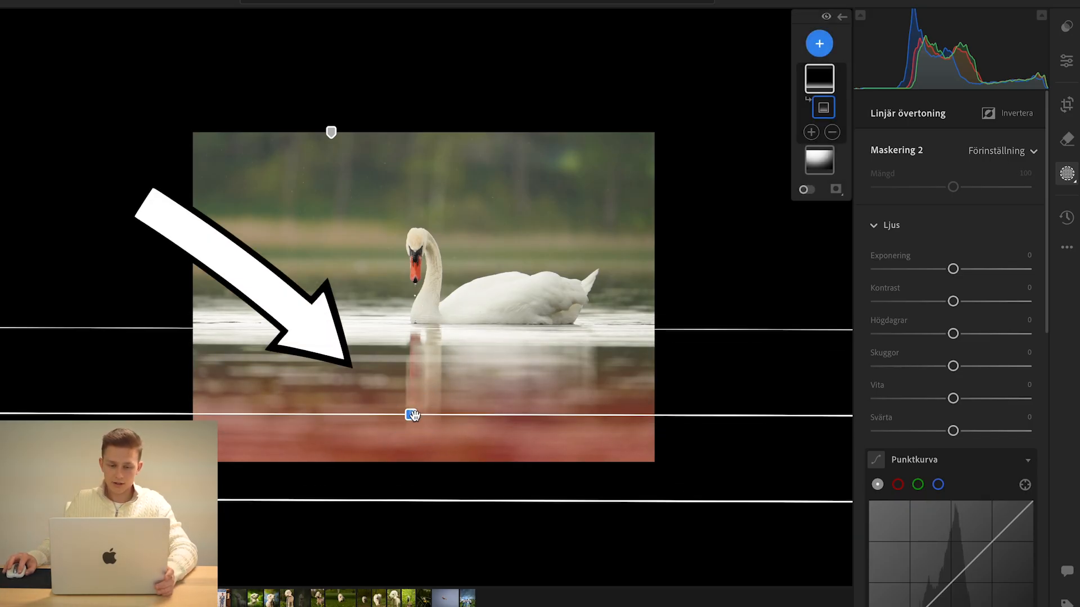
pyautogui.moveTo(419, 413); pyautogui.dragTo(419, 415)
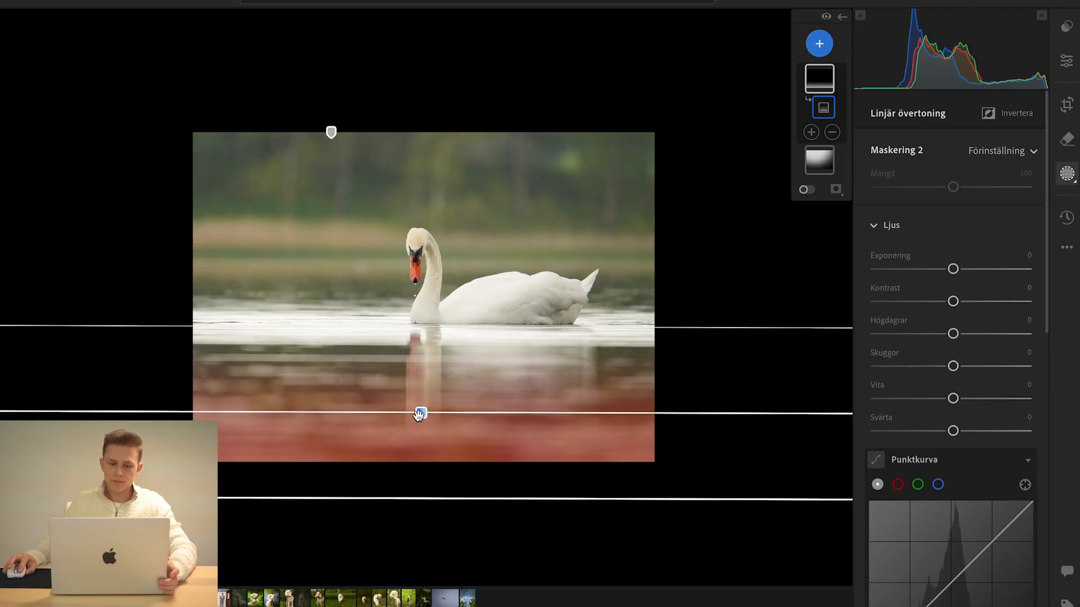
# Step: Set the exposure of the linear gradient mask over the dark water to −1.72
pyautogui.moveTo(952, 269); pyautogui.dragTo(918, 277)
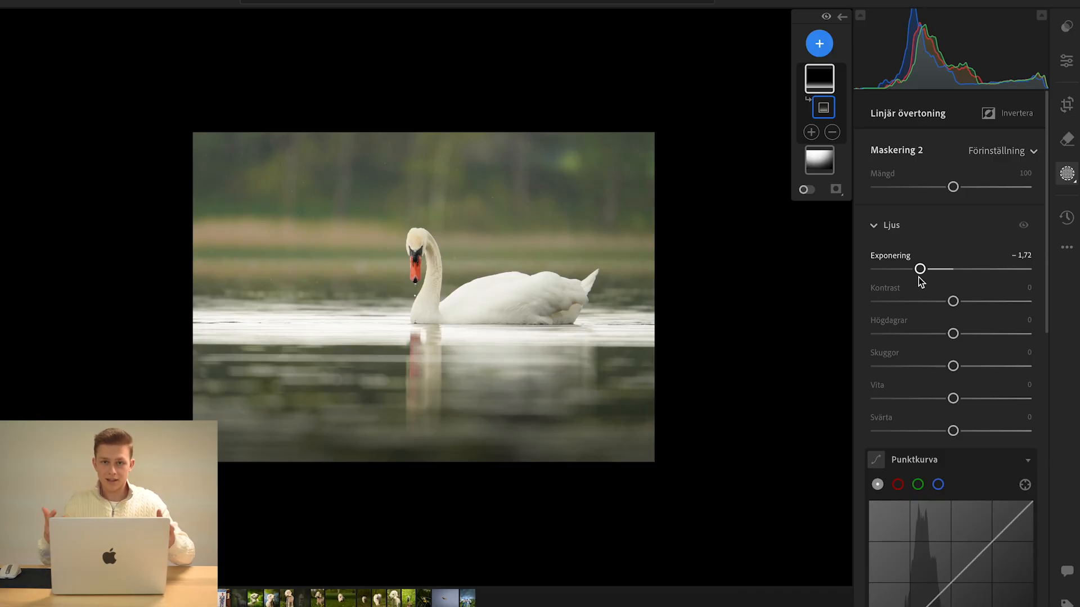
# Step: Add a linear gradient mask slanting across the photo's upper-right corner and set its exposure to −1.36
pyautogui.click(811, 133)
pyautogui.click(894, 232)
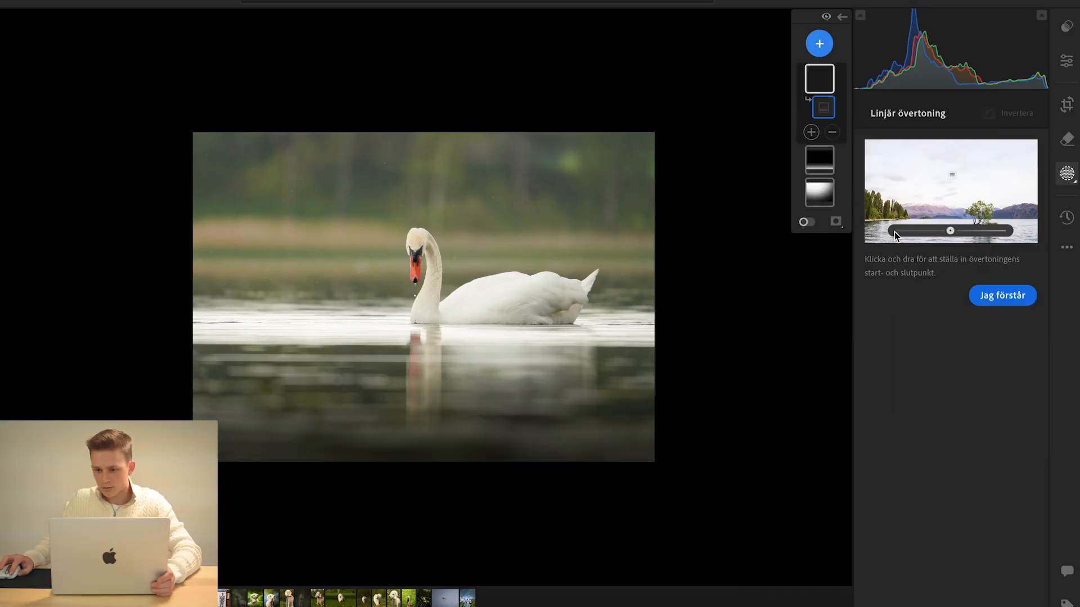
pyautogui.moveTo(687, 65)
pyautogui.mouseDown()
pyautogui.moveTo(551, 285)
pyautogui.moveTo(551, 325)
pyautogui.mouseUp()
pyautogui.moveTo(955, 271); pyautogui.dragTo(930, 287)
# Step: Add a slanted linear gradient mask over the photo's upper-left corner, adjust its angle and position, and lower its exposure
pyautogui.click(819, 45)
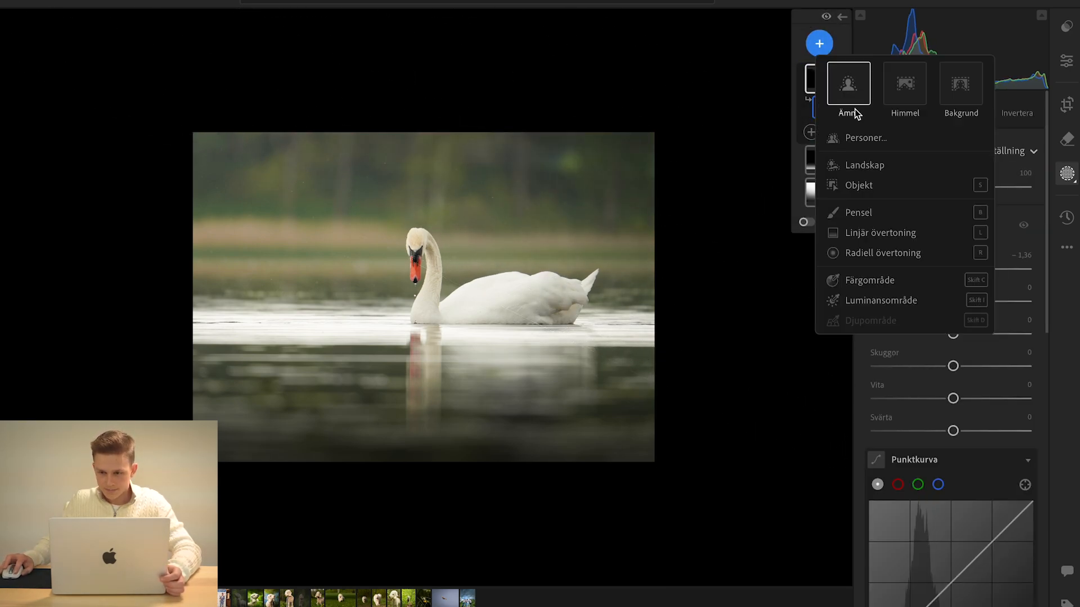
pyautogui.click(894, 231)
pyautogui.moveTo(146, 185)
pyautogui.mouseDown()
pyautogui.moveTo(307, 249)
pyautogui.moveTo(320, 219)
pyautogui.moveTo(253, 315)
pyautogui.moveTo(236, 349)
pyautogui.moveTo(241, 375)
pyautogui.mouseUp()
pyautogui.moveTo(193, 278)
pyautogui.mouseDown()
pyautogui.moveTo(294, 212)
pyautogui.moveTo(361, 188)
pyautogui.moveTo(293, 180)
pyautogui.moveTo(362, 167)
pyautogui.mouseUp()
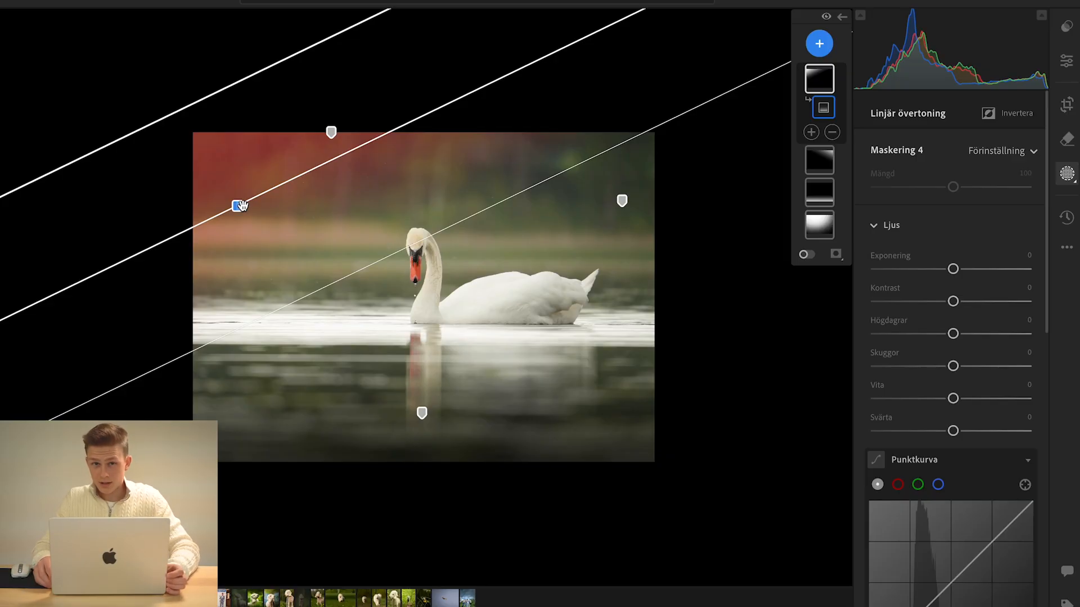
pyautogui.moveTo(302, 176); pyautogui.dragTo(289, 138)
pyautogui.moveTo(240, 206)
pyautogui.mouseDown()
pyautogui.moveTo(248, 242)
pyautogui.moveTo(247, 213)
pyautogui.moveTo(251, 224)
pyautogui.mouseUp()
pyautogui.moveTo(953, 269); pyautogui.dragTo(928, 272)
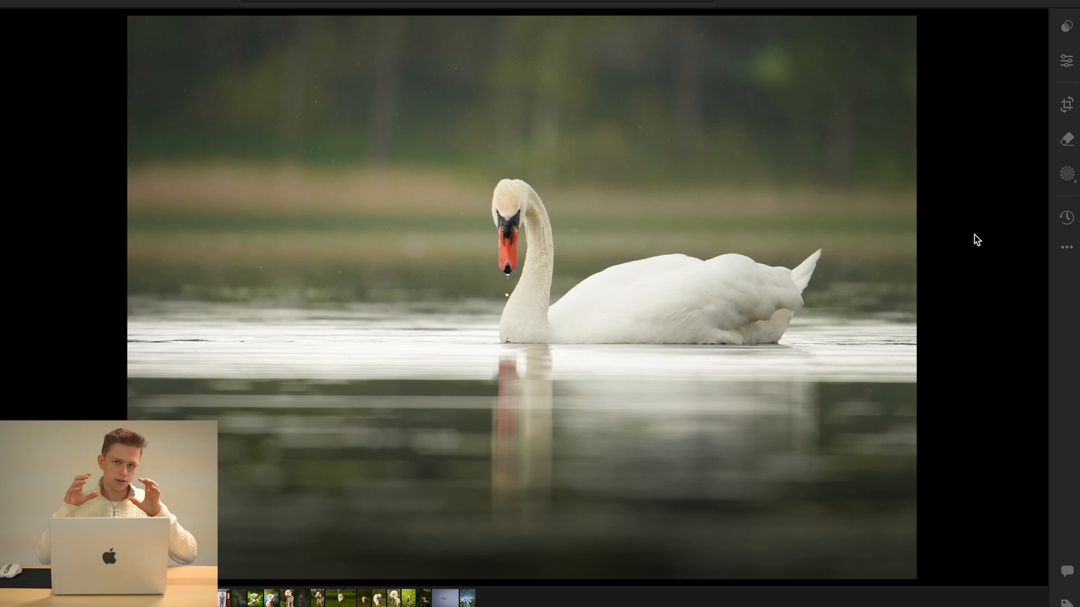
# Step: Add a radial gradient mask over the swan's body and tilt it to follow the wing
pyautogui.click(1067, 218)
pyautogui.moveTo(913, 135)
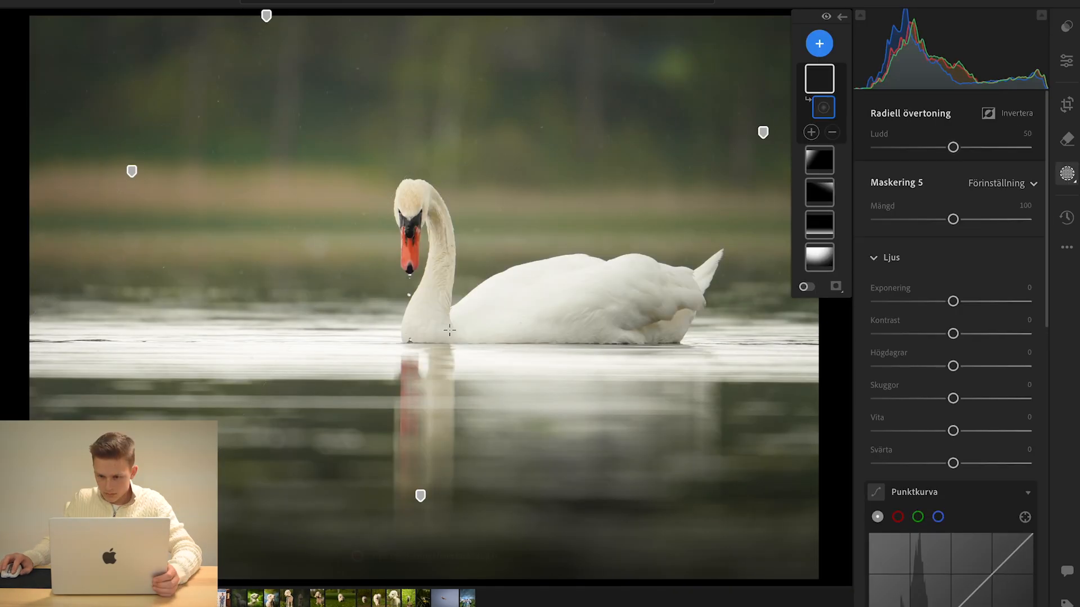
pyautogui.moveTo(548, 287); pyautogui.dragTo(442, 329)
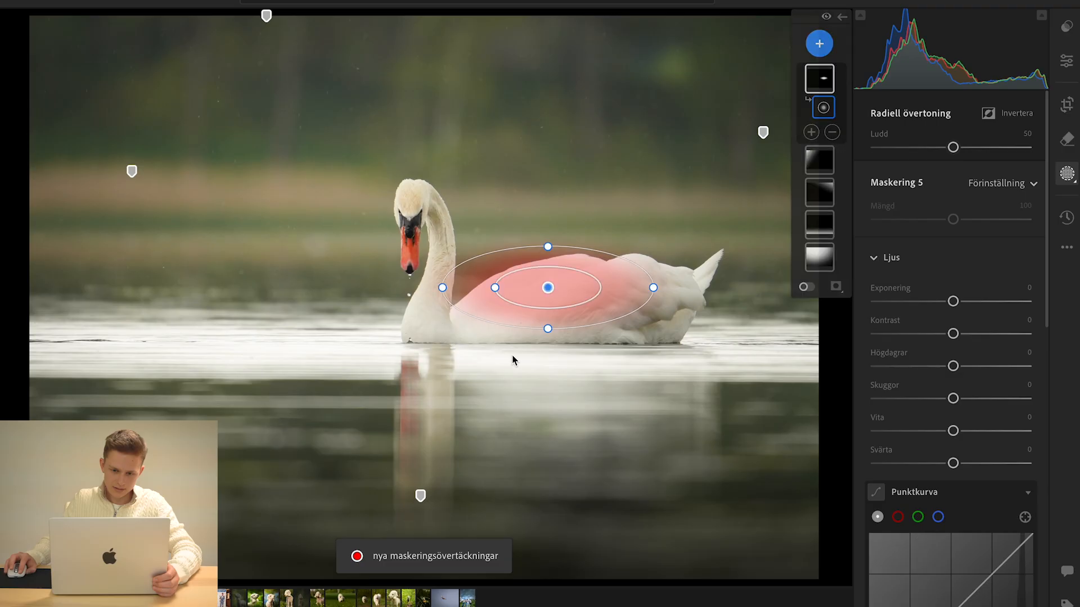
pyautogui.moveTo(599, 314); pyautogui.dragTo(534, 301)
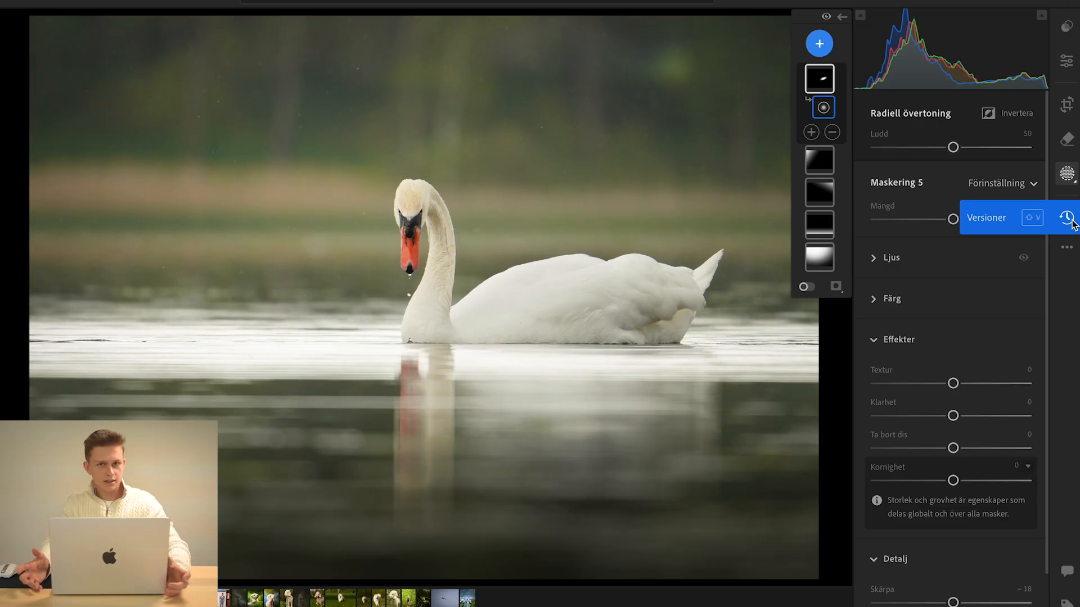
# Step: Add a subject mask that automatically selects the swan
pyautogui.click(819, 43)
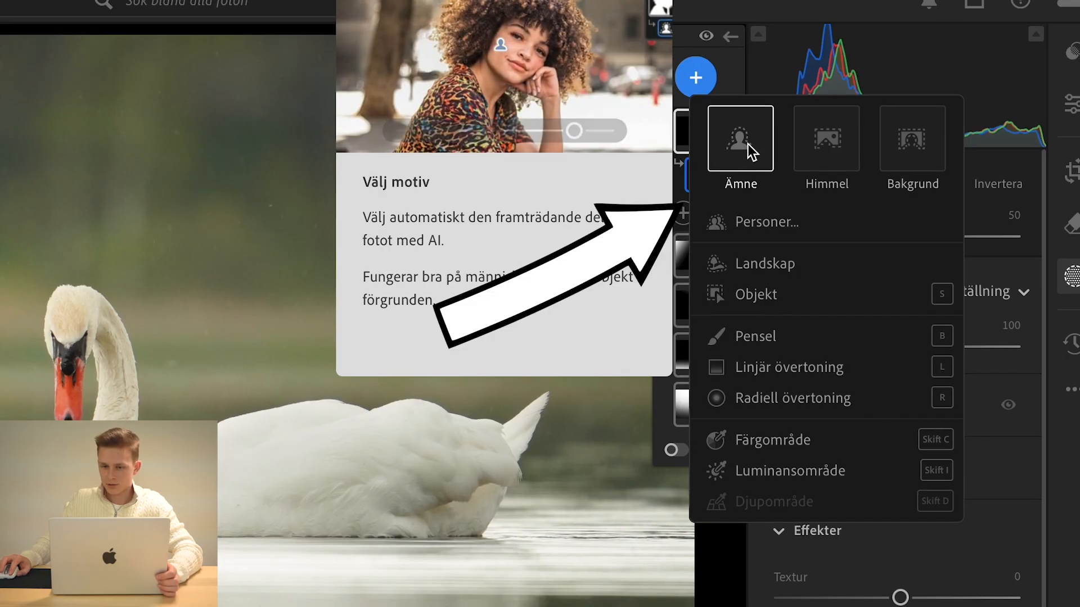
pyautogui.click(743, 153)
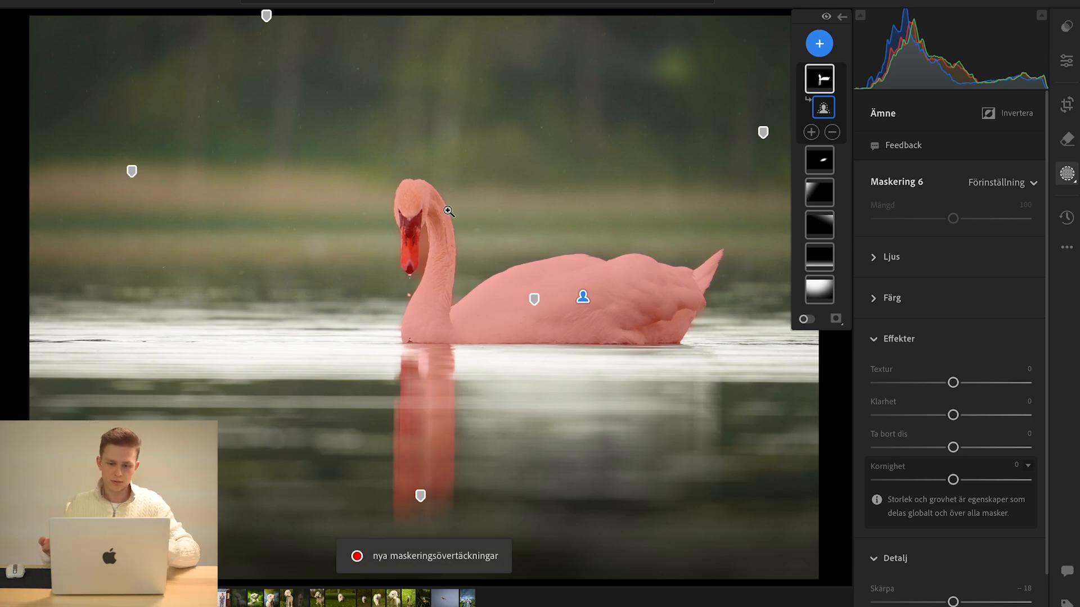
# Step: Subtract the background between the swan's beak and neck from the subject mask with a size 11 brush
pyautogui.click(427, 251)
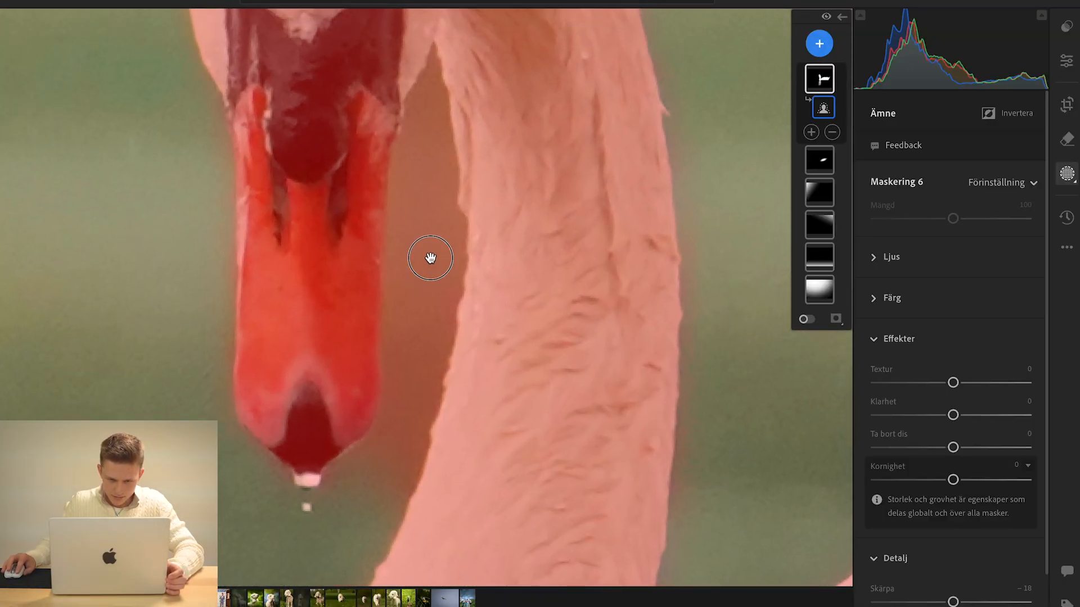
pyautogui.scroll(-2, 427, 257)
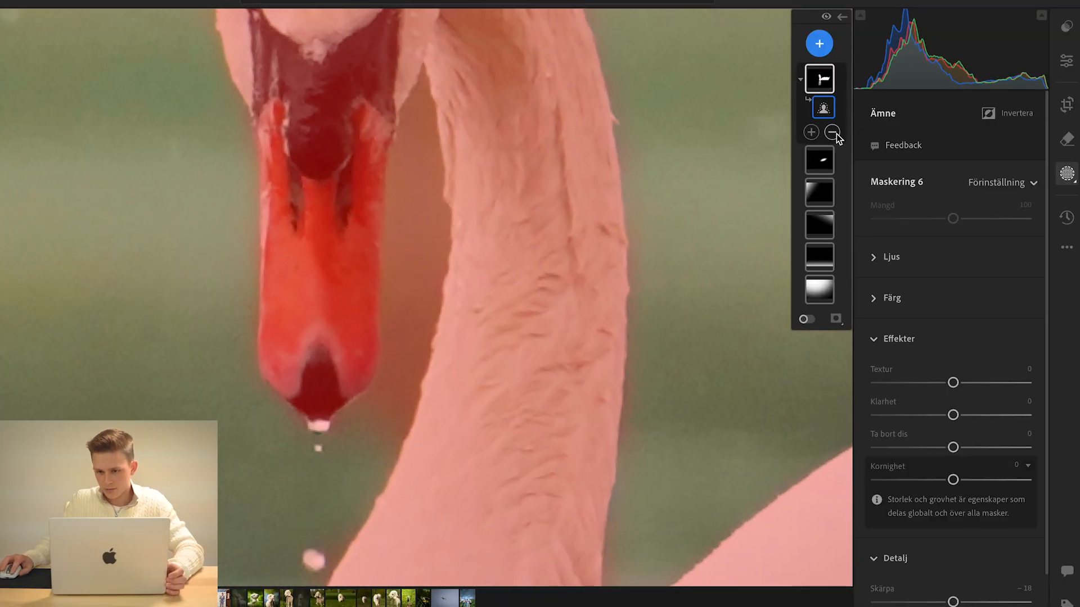
pyautogui.click(832, 133)
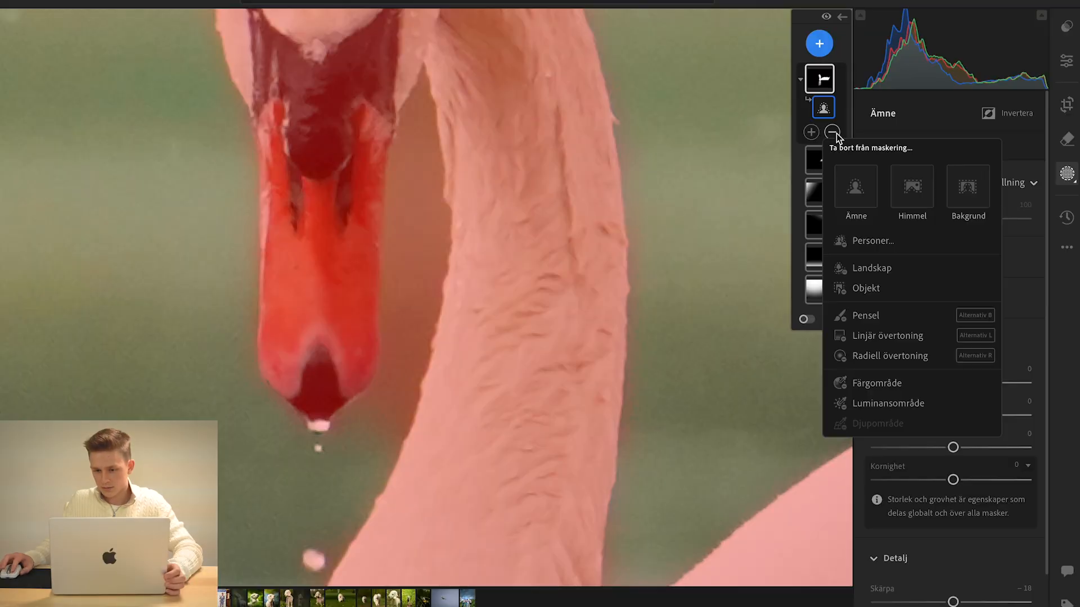
pyautogui.click(860, 315)
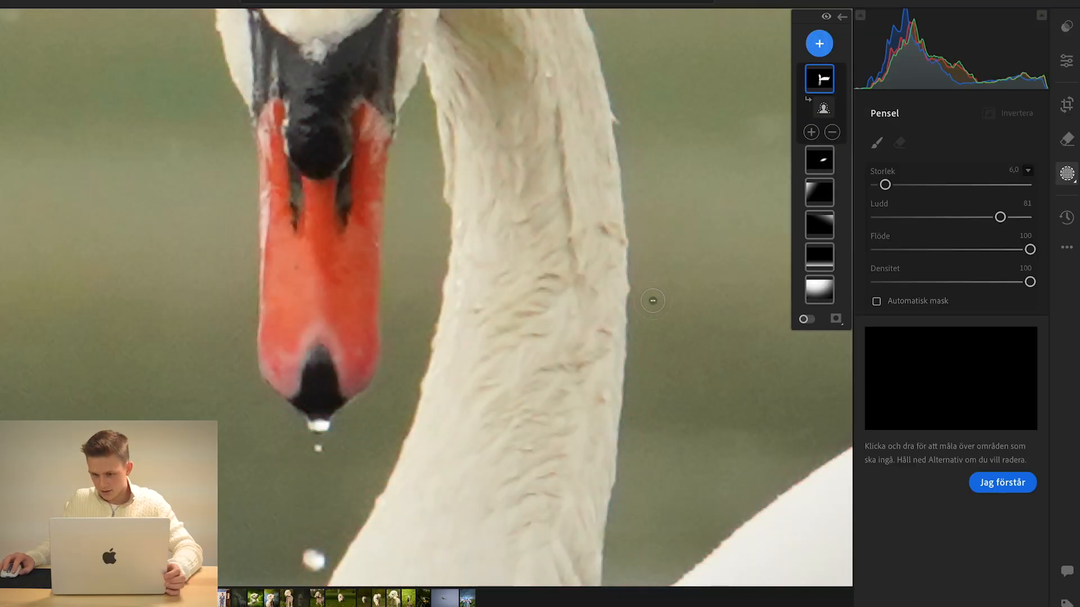
pyautogui.press(']')
pyautogui.press(']')
pyautogui.press(']')
pyautogui.press(']')
pyautogui.press(']')
pyautogui.moveTo(417, 258)
pyautogui.mouseDown()
pyautogui.moveTo(421, 116)
pyautogui.moveTo(418, 294)
pyautogui.moveTo(408, 280)
pyautogui.moveTo(387, 405)
pyautogui.moveTo(396, 387)
pyautogui.moveTo(402, 355)
pyautogui.moveTo(389, 403)
pyautogui.moveTo(371, 417)
pyautogui.mouseUp()
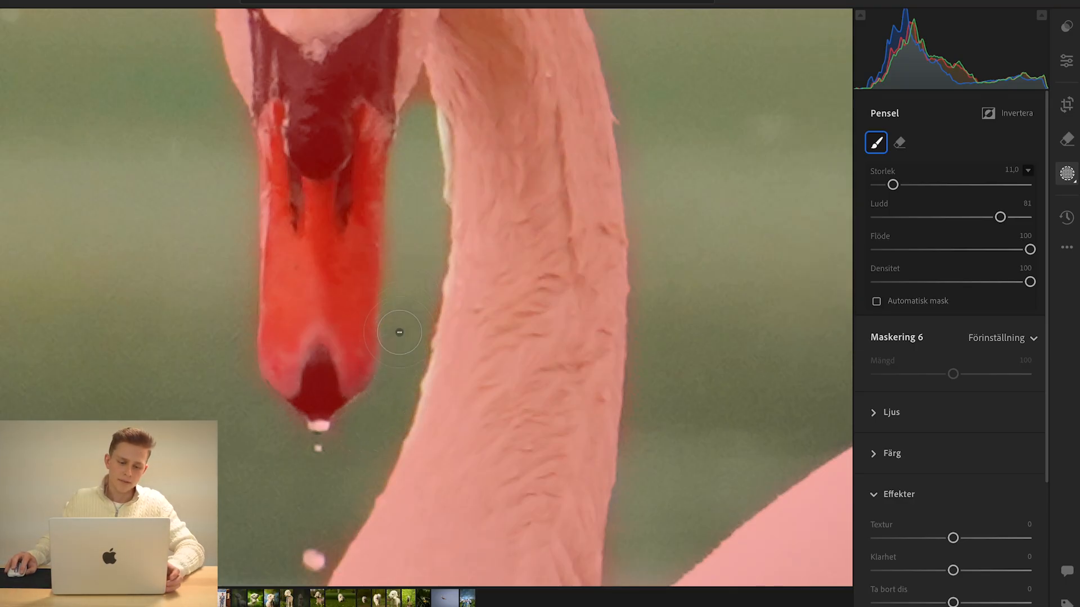
pyautogui.moveTo(399, 332); pyautogui.dragTo(415, 205)
# Step: Brush the bright band of water around the swan into the subject mask at brush size 14
pyautogui.press(']')
pyautogui.press('z')
pyautogui.moveTo(149, 349)
pyautogui.mouseDown()
pyautogui.moveTo(175, 360)
pyautogui.moveTo(414, 372)
pyautogui.moveTo(683, 339)
pyautogui.moveTo(826, 341)
pyautogui.mouseUp()
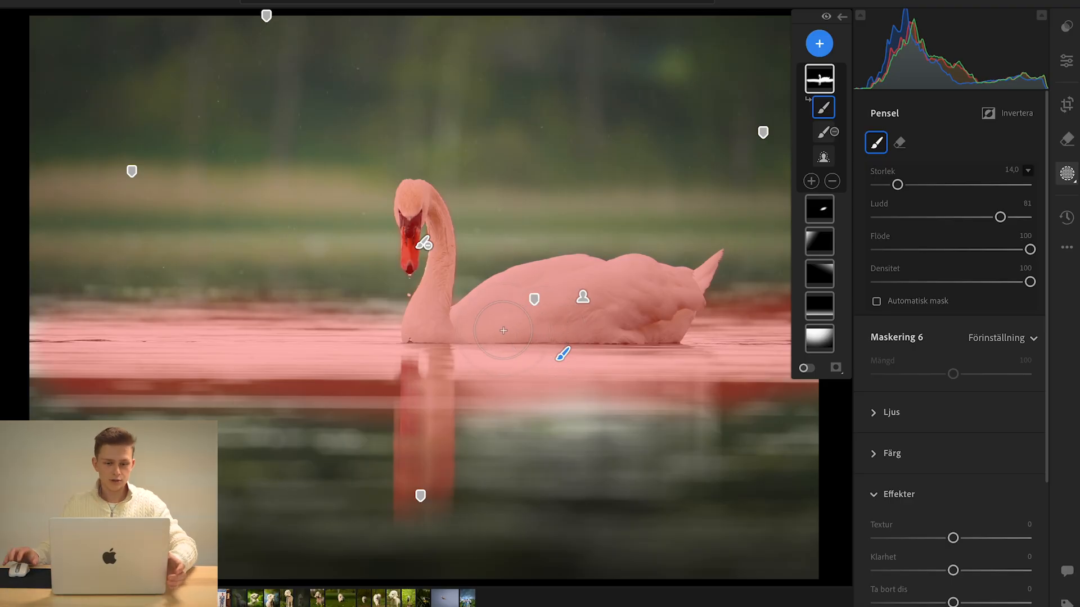
# Step: Raise the sharpening and the texture of the whole photo in the global edit settings
pyautogui.click(1067, 60)
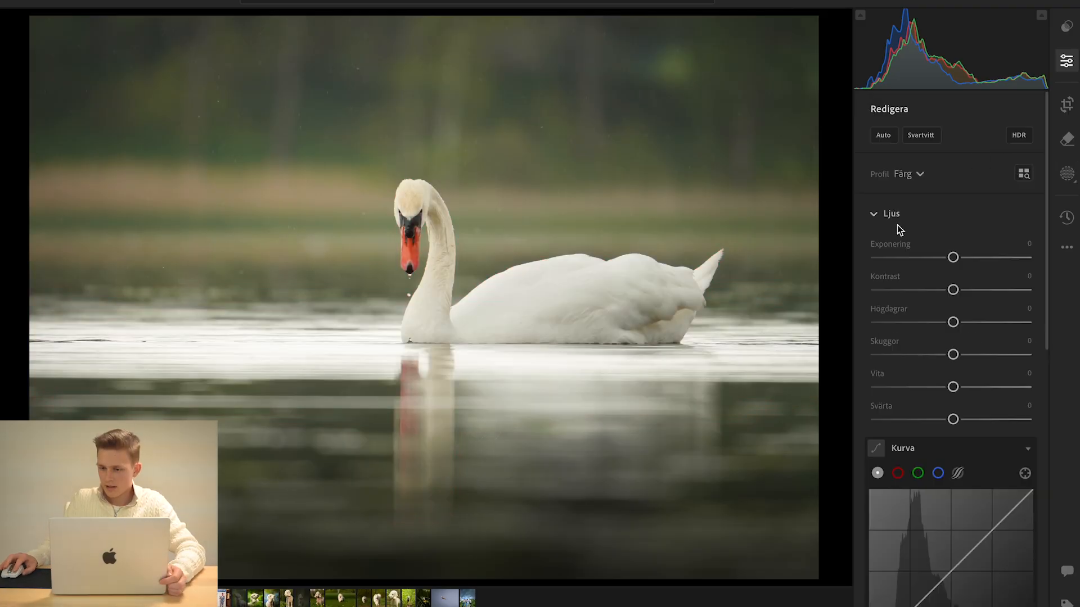
pyautogui.click(973, 210)
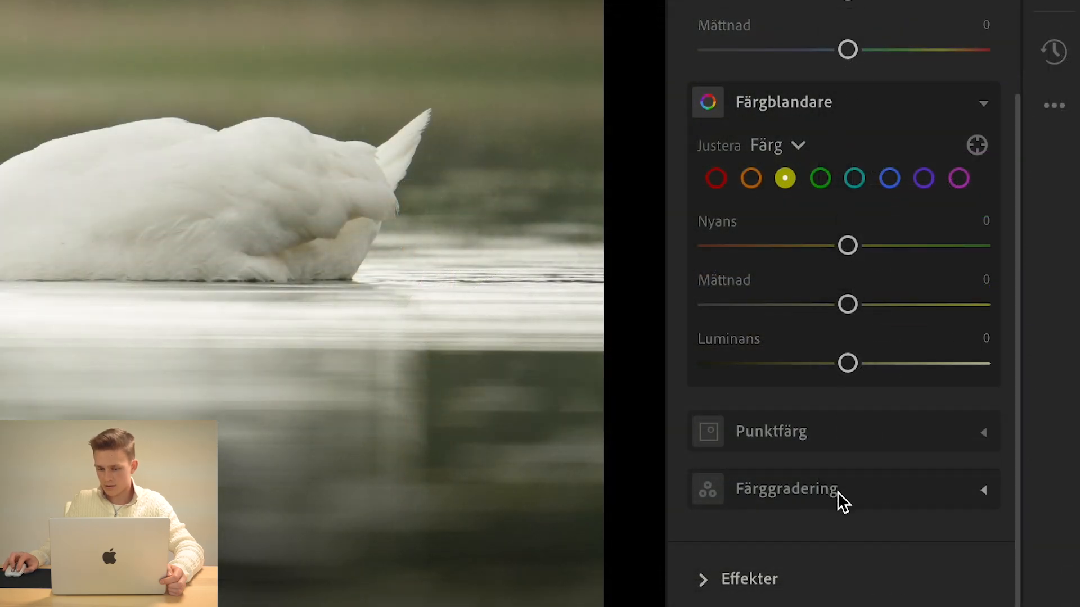
pyautogui.scroll(-9, 848, 225)
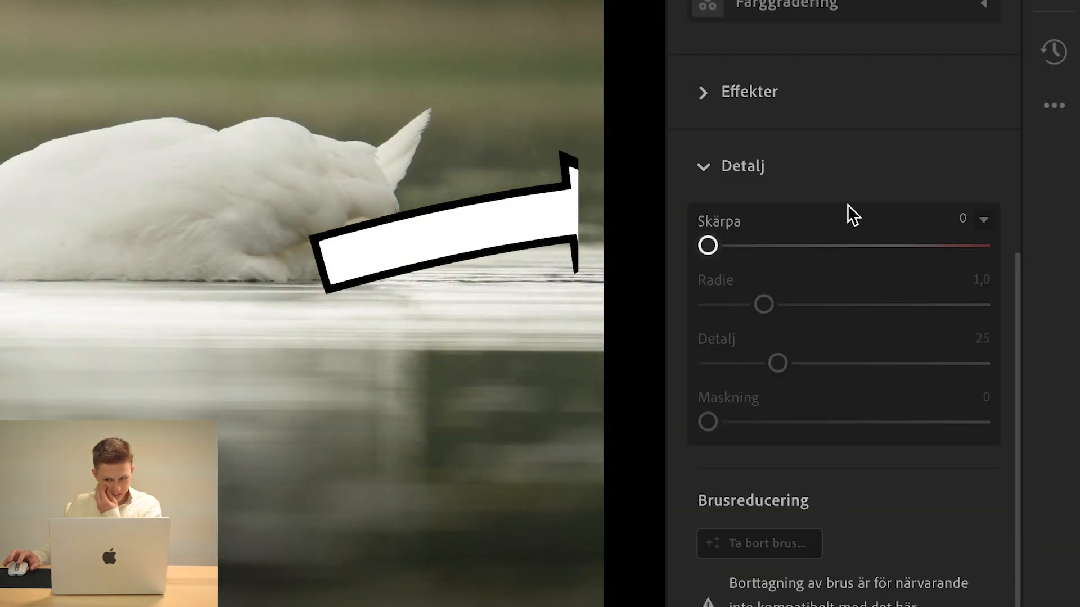
pyautogui.moveTo(712, 248); pyautogui.dragTo(856, 263)
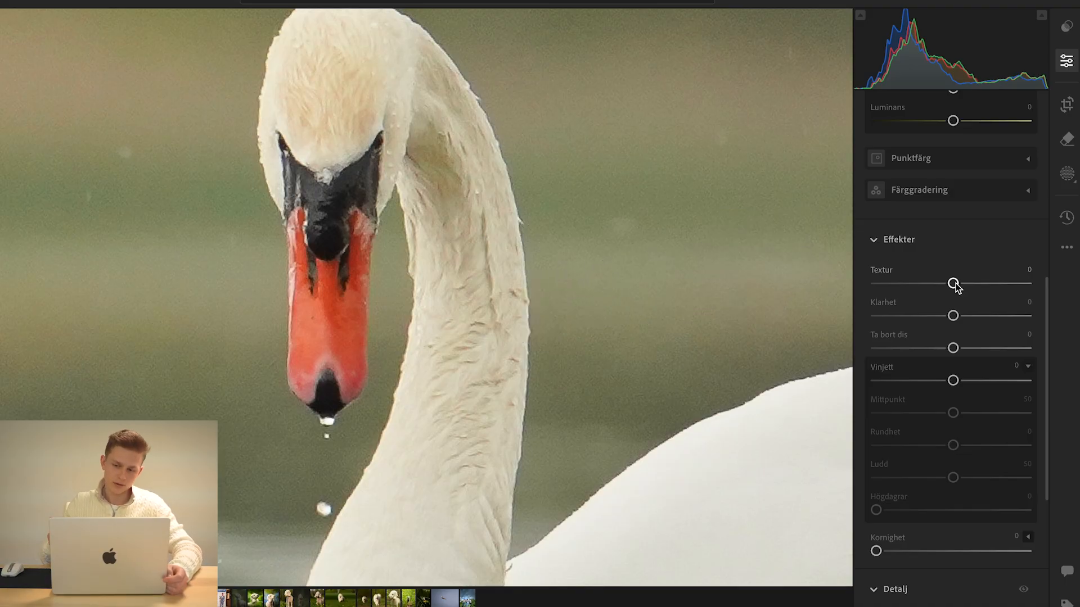
pyautogui.moveTo(977, 287); pyautogui.dragTo(1007, 286)
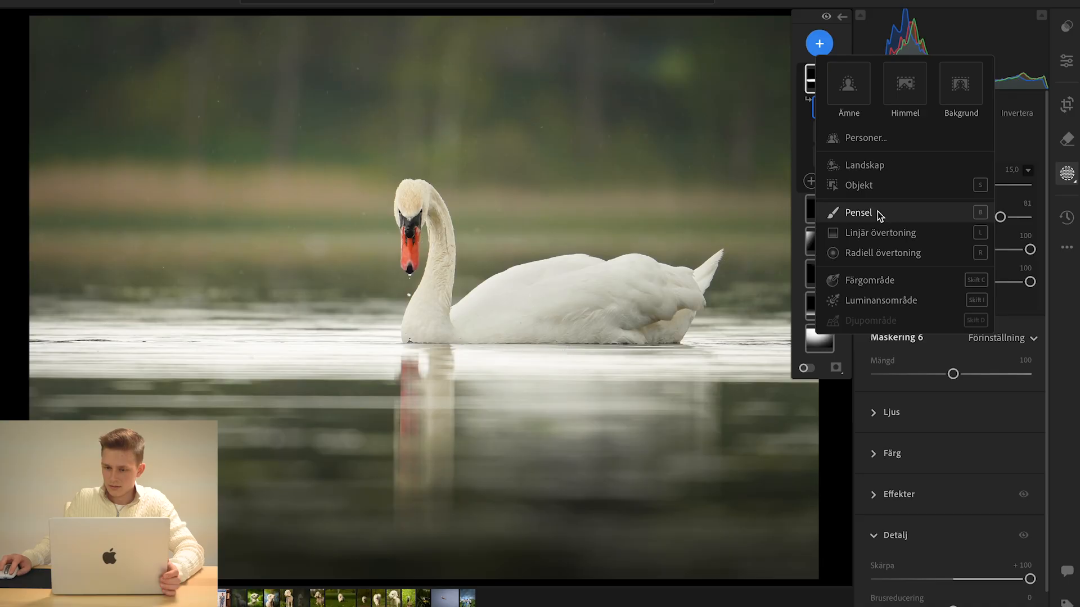
# Step: Add a second radial gradient mask over the swan's body, shift it slightly toward the neck and tilt it along the wing
pyautogui.moveTo(877, 211)
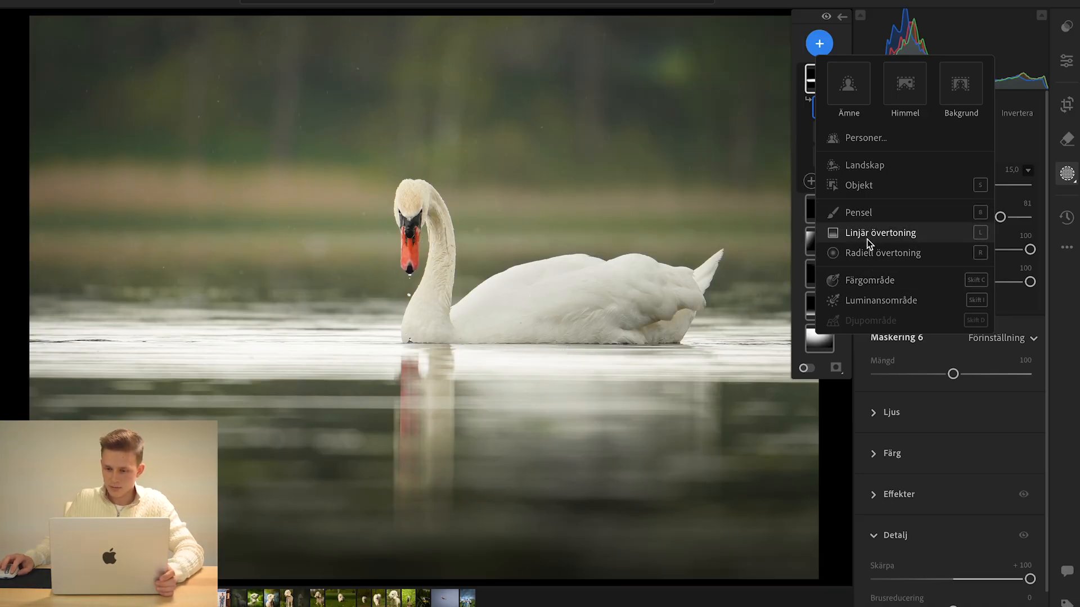
pyautogui.click(880, 253)
pyautogui.moveTo(562, 277); pyautogui.dragTo(474, 319)
pyautogui.moveTo(563, 277); pyautogui.dragTo(552, 288)
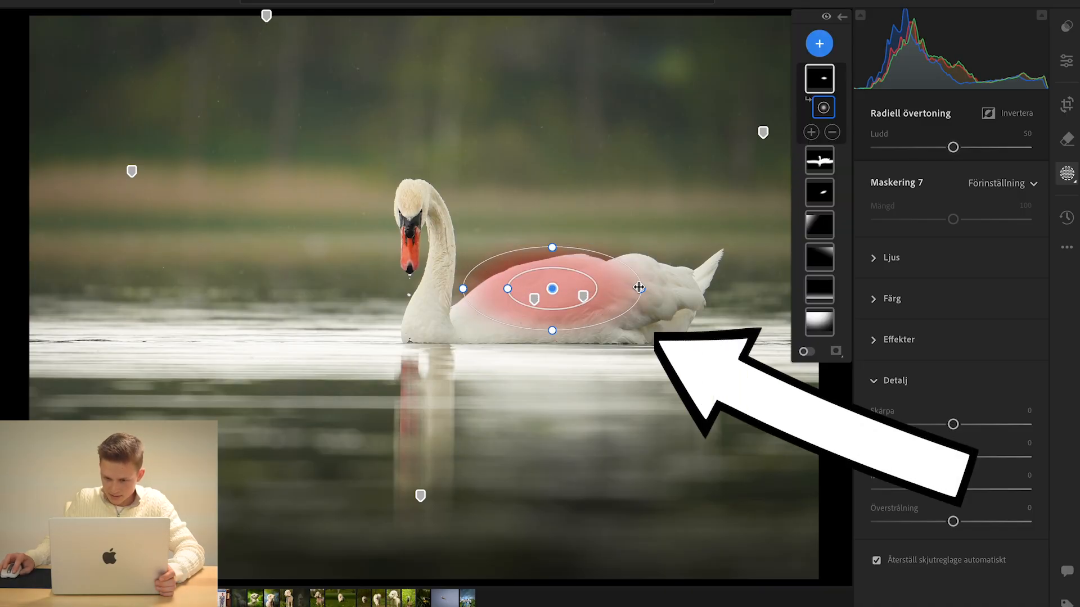
pyautogui.moveTo(624, 278); pyautogui.dragTo(619, 256)
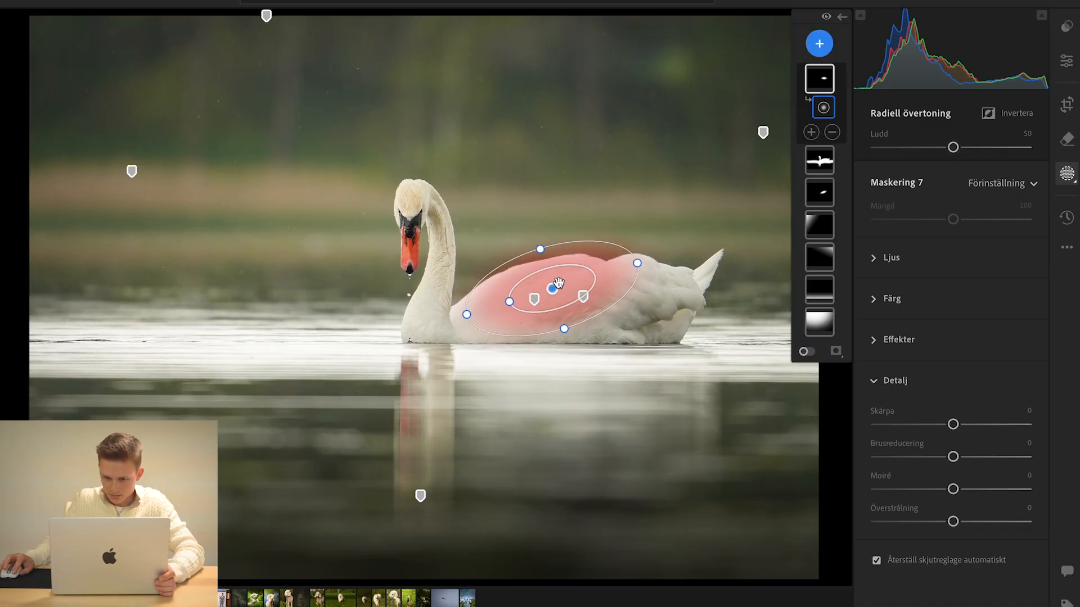
# Step: Try changing the sharpness of the new radial mask on the swan's body, then expand its effects settings
pyautogui.click(929, 414)
pyautogui.moveTo(710, 280); pyautogui.dragTo(913, 279)
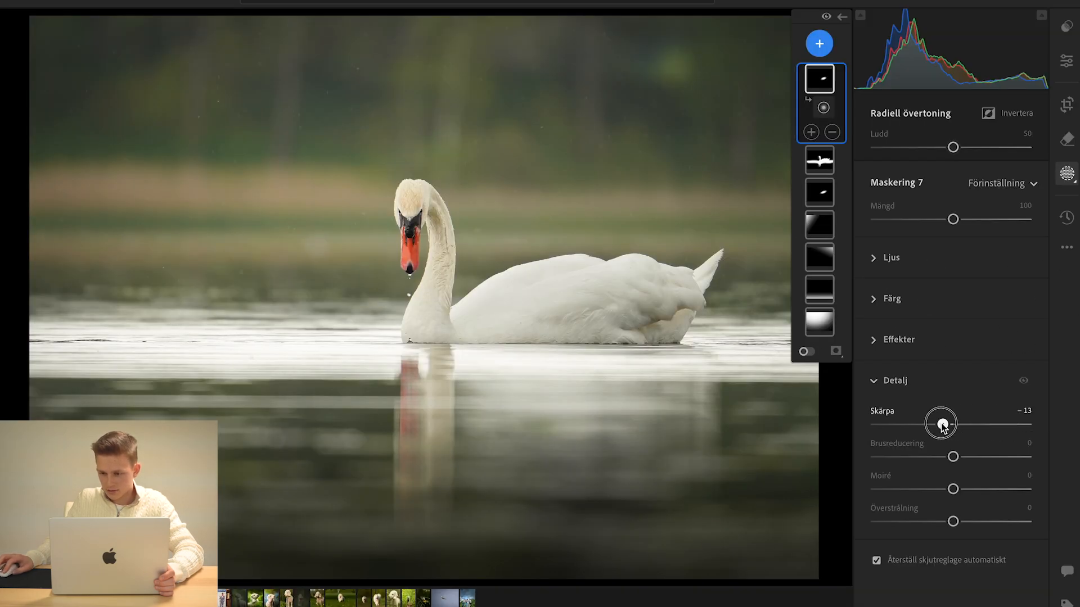
pyautogui.moveTo(943, 425); pyautogui.dragTo(1009, 426)
pyautogui.click(978, 337)
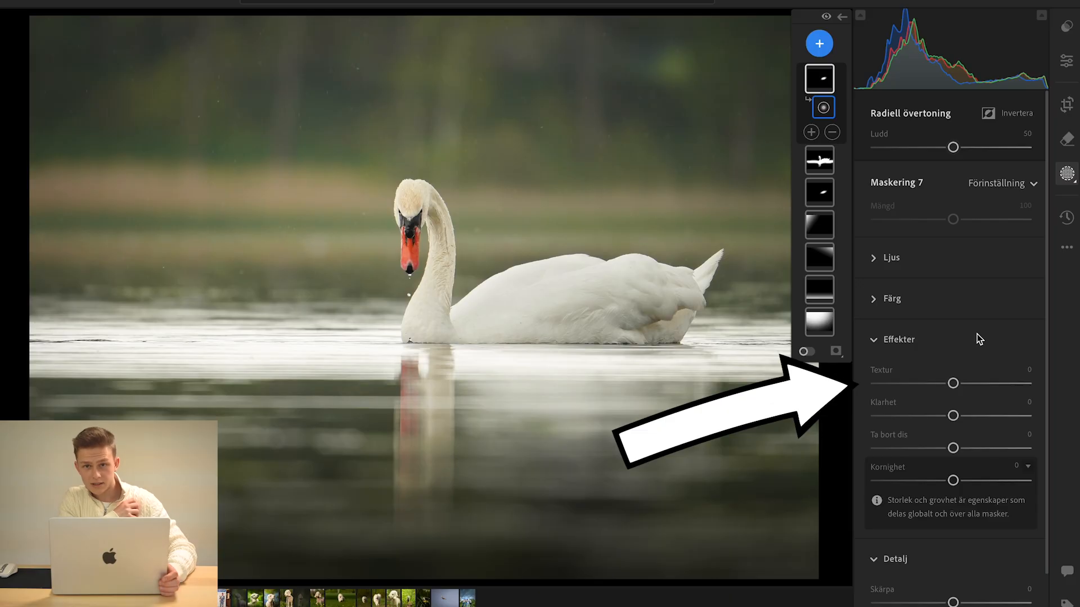
# Step: Duplicate and invert the swan-and-water mask to select the background, and show its overlay
pyautogui.click(1066, 217)
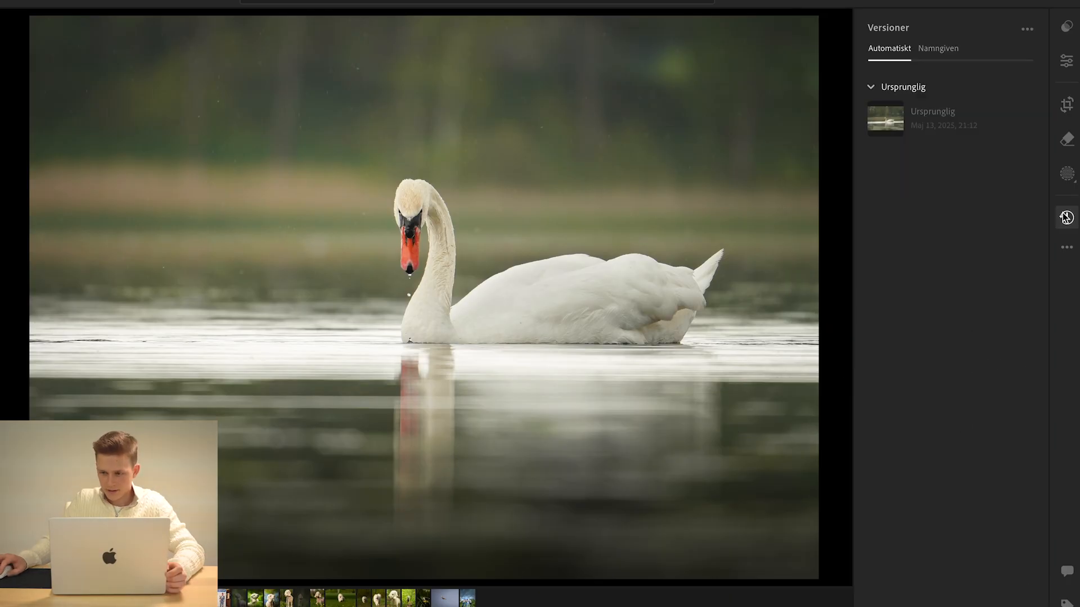
pyautogui.click(1067, 173)
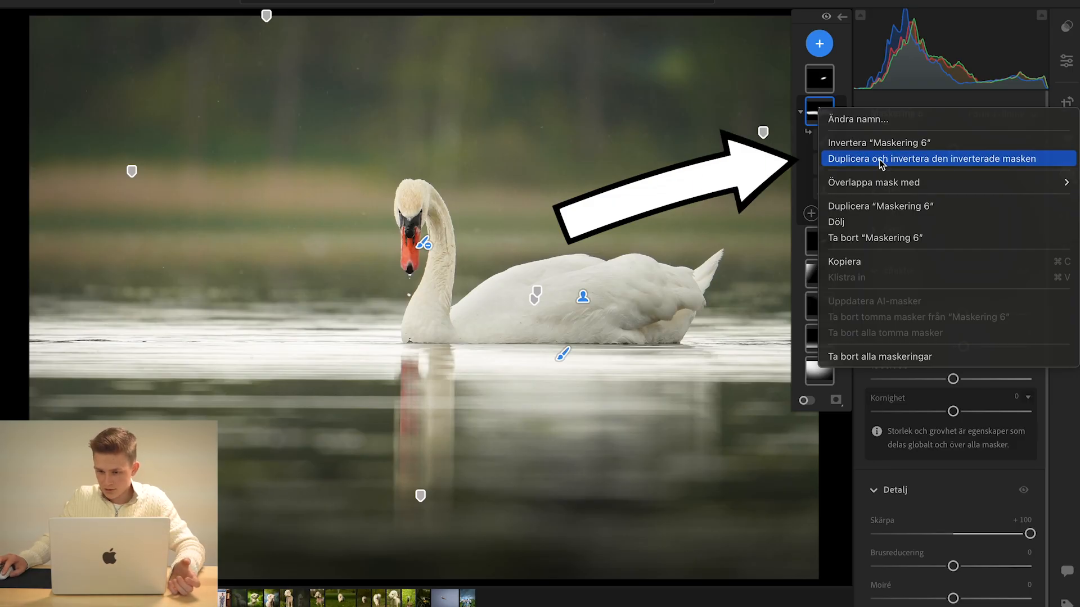
pyautogui.click(881, 160)
pyautogui.press('o')
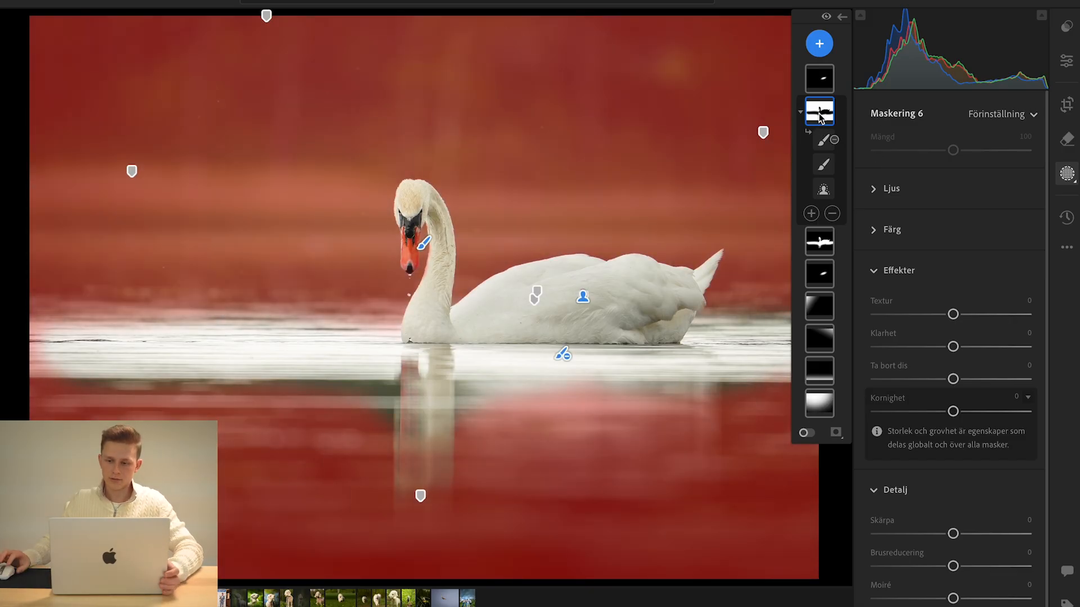
# Step: Set the inverted background mask's sharpness to −34 and its noise reduction to +41
pyautogui.scroll(-1, 943, 467)
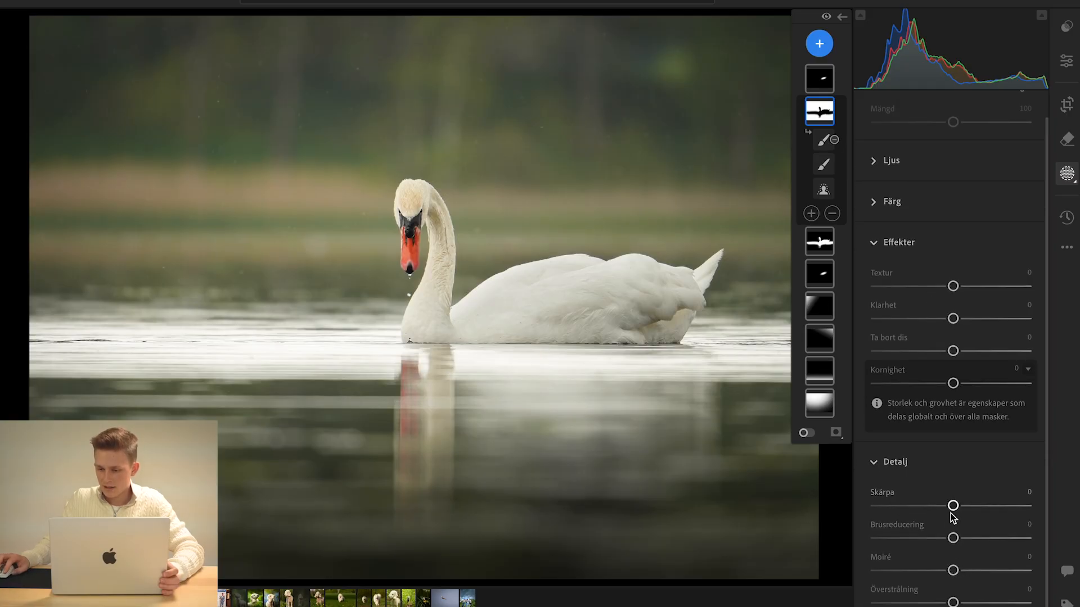
pyautogui.moveTo(909, 512); pyautogui.dragTo(925, 506)
pyautogui.moveTo(952, 538); pyautogui.dragTo(1002, 539)
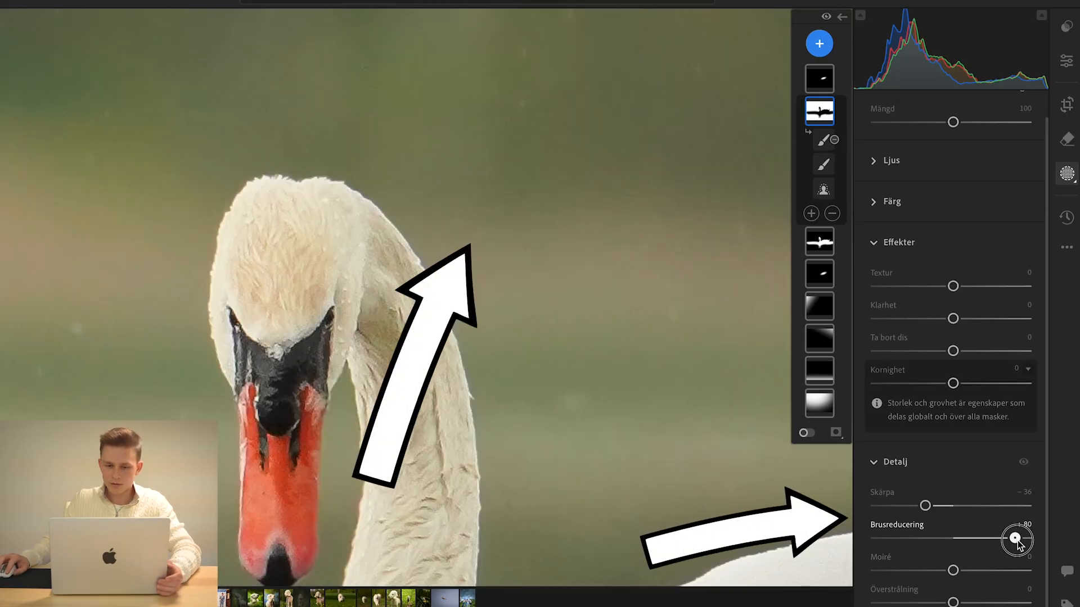
pyautogui.moveTo(959, 538)
pyautogui.mouseDown()
pyautogui.moveTo(1007, 539)
pyautogui.moveTo(959, 539)
pyautogui.mouseUp()
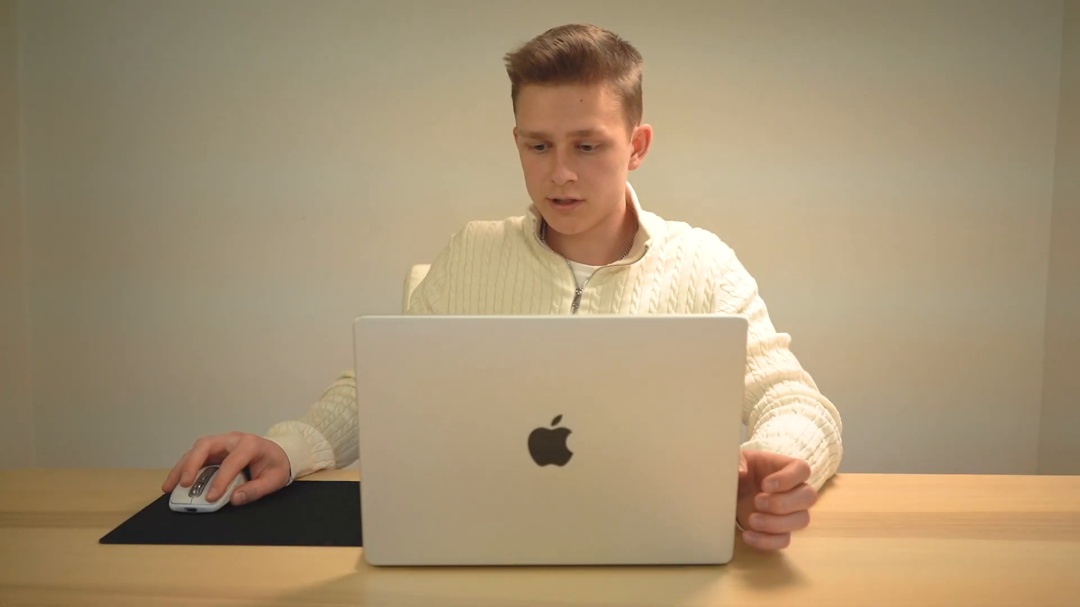
pyautogui.moveTo(790, 491); pyautogui.dragTo(710, 481)
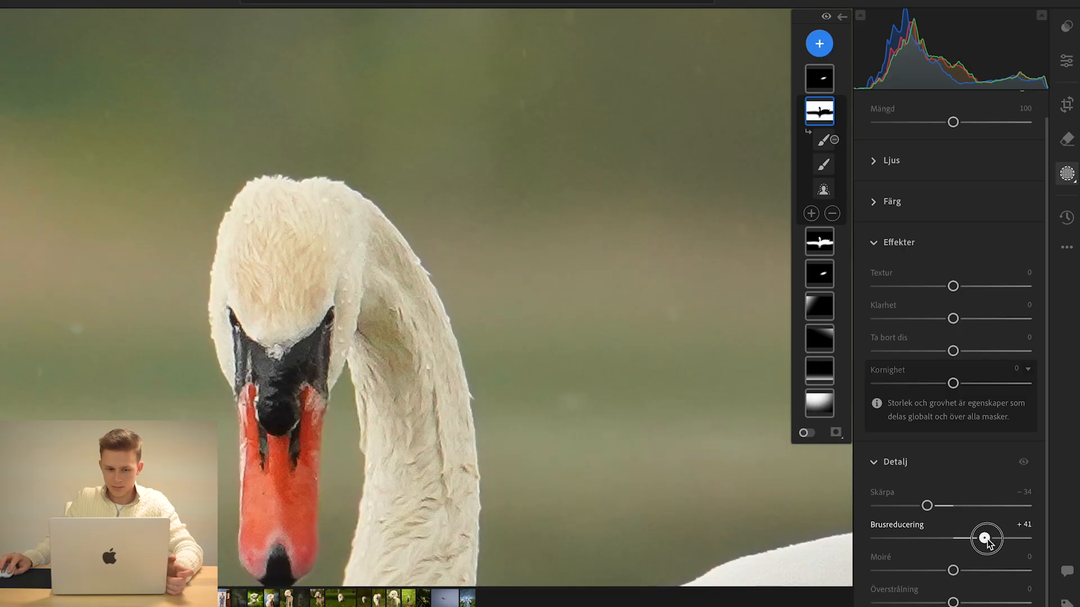
# Step: Set the inverted background mask's texture to −23 and leave the masking tool
pyautogui.moveTo(953, 286); pyautogui.dragTo(951, 319)
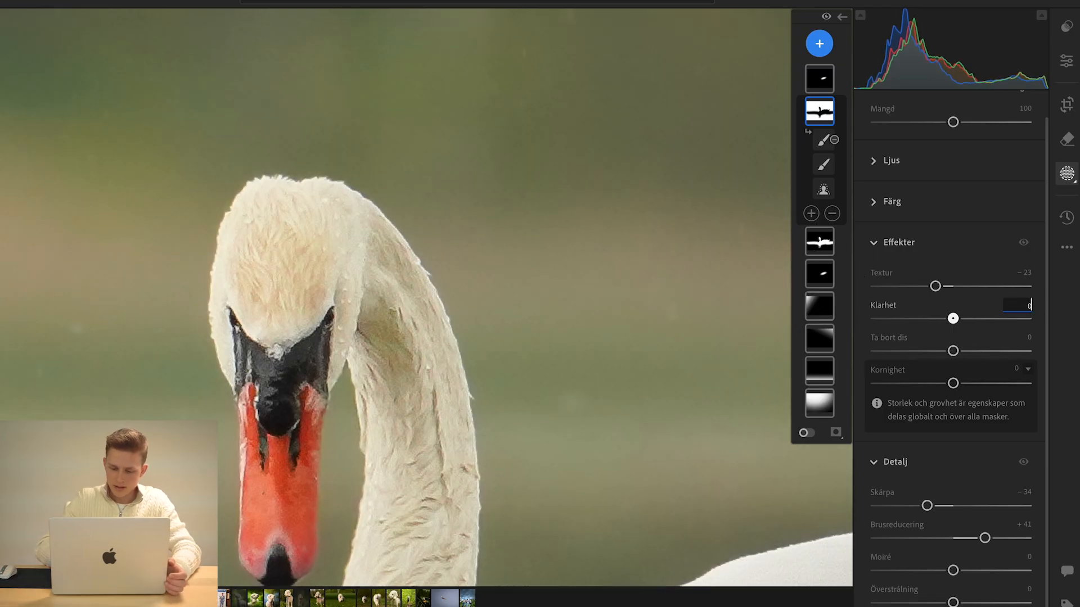
pyautogui.click(1066, 173)
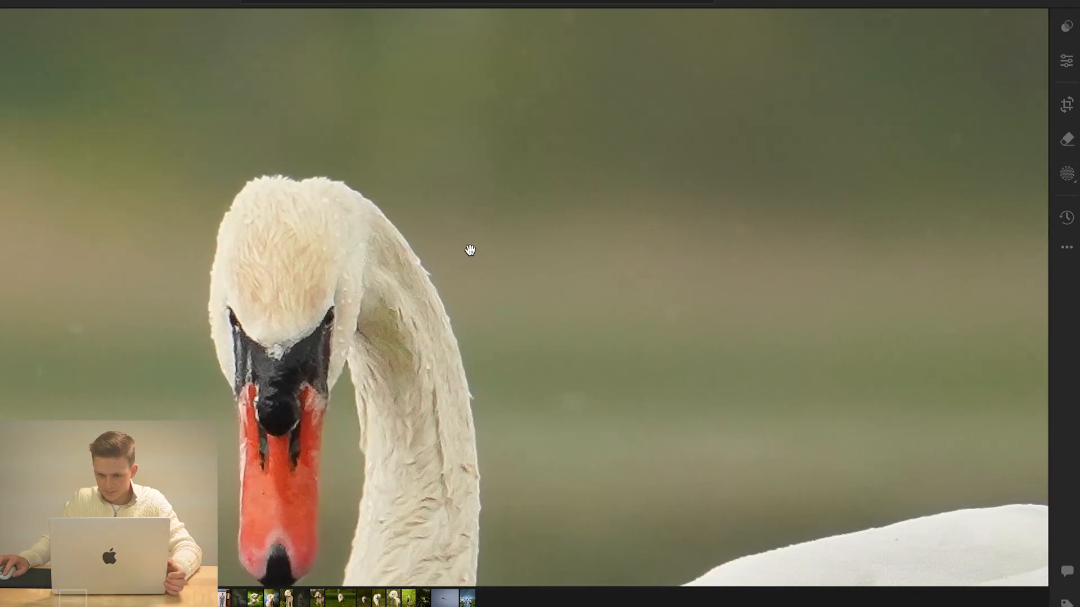
# Step: Add a brush mask over the shaded back of the swan's neck and set its exposure to −0.52
pyautogui.click(470, 248)
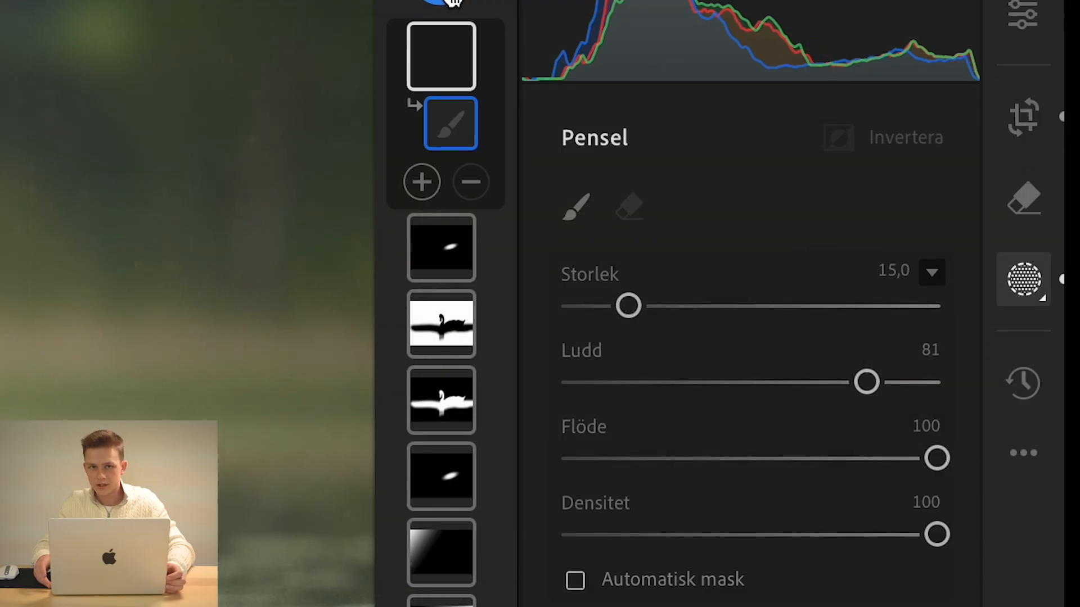
pyautogui.click(821, 45)
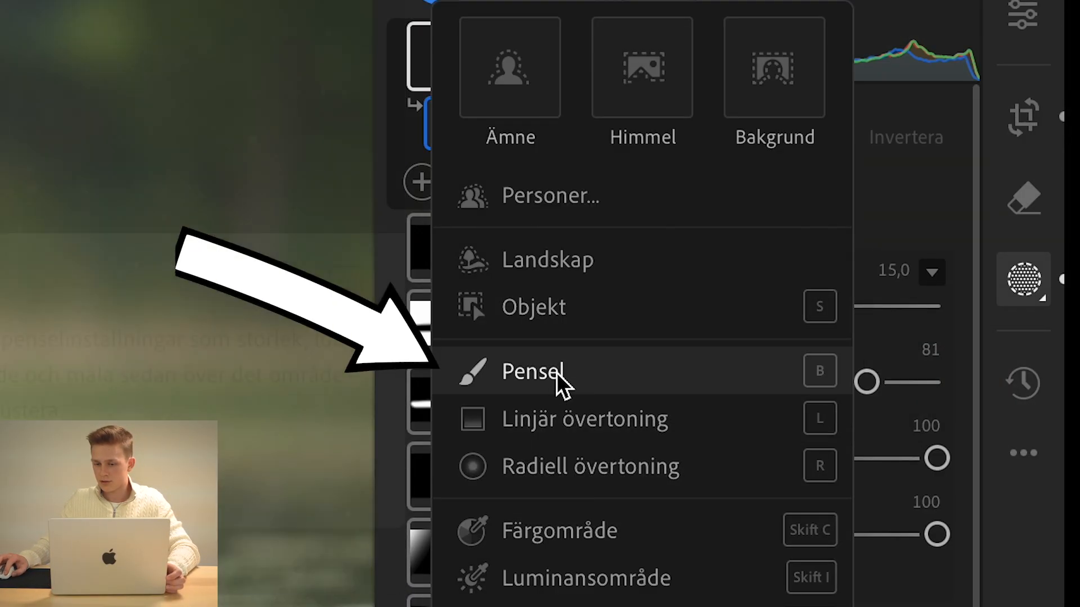
pyautogui.click(558, 379)
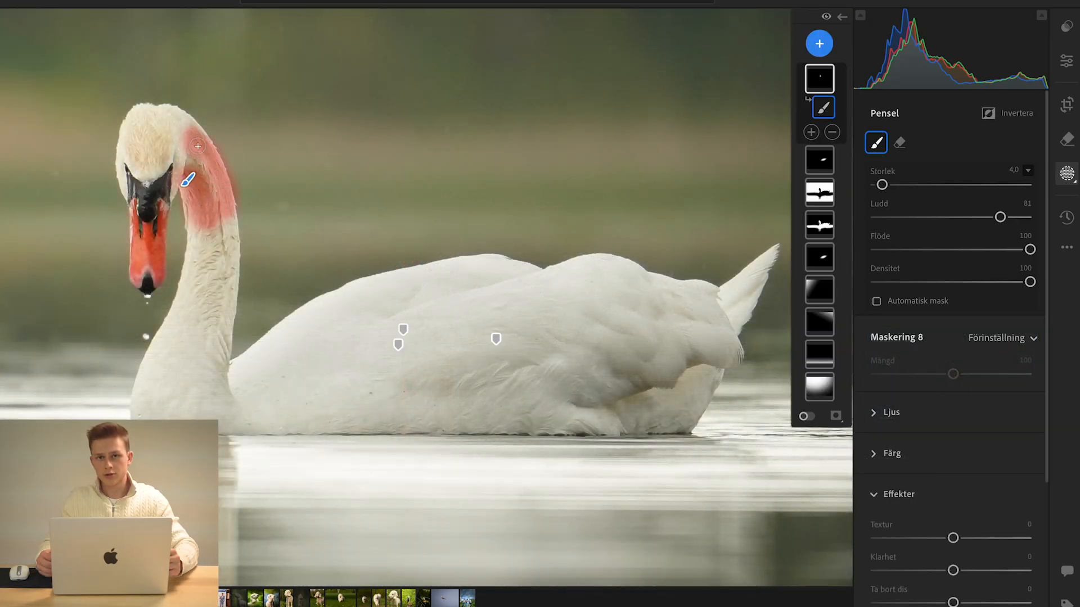
pyautogui.scroll(-5, 963, 233)
pyautogui.moveTo(954, 216); pyautogui.dragTo(943, 215)
pyautogui.press('k')
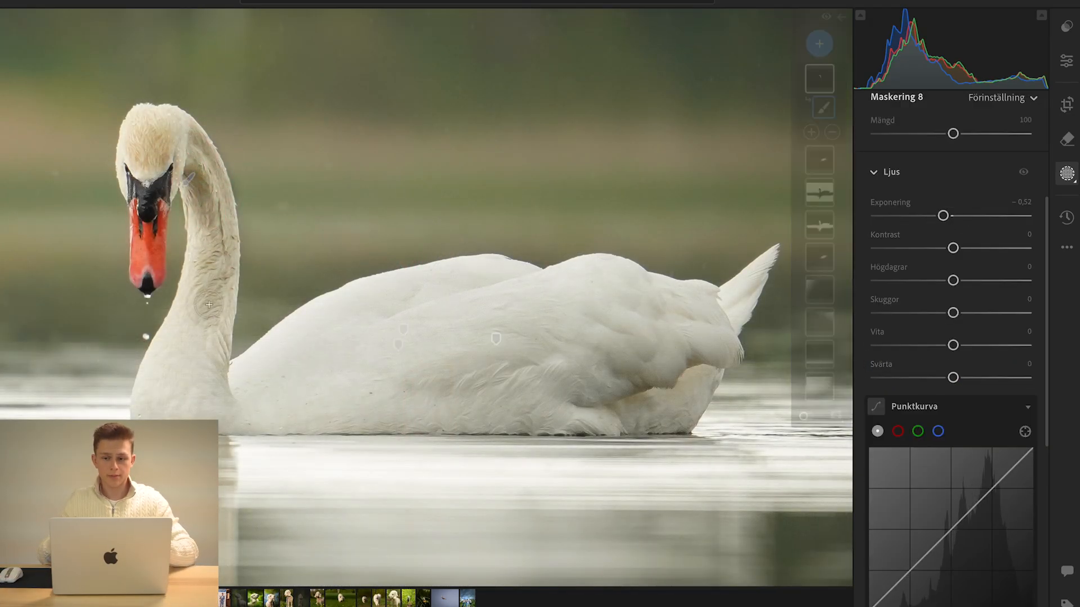
# Step: Extend the darkening brush mask over the swan's neck, head, tail, upper back and lower body
pyautogui.press('alt')
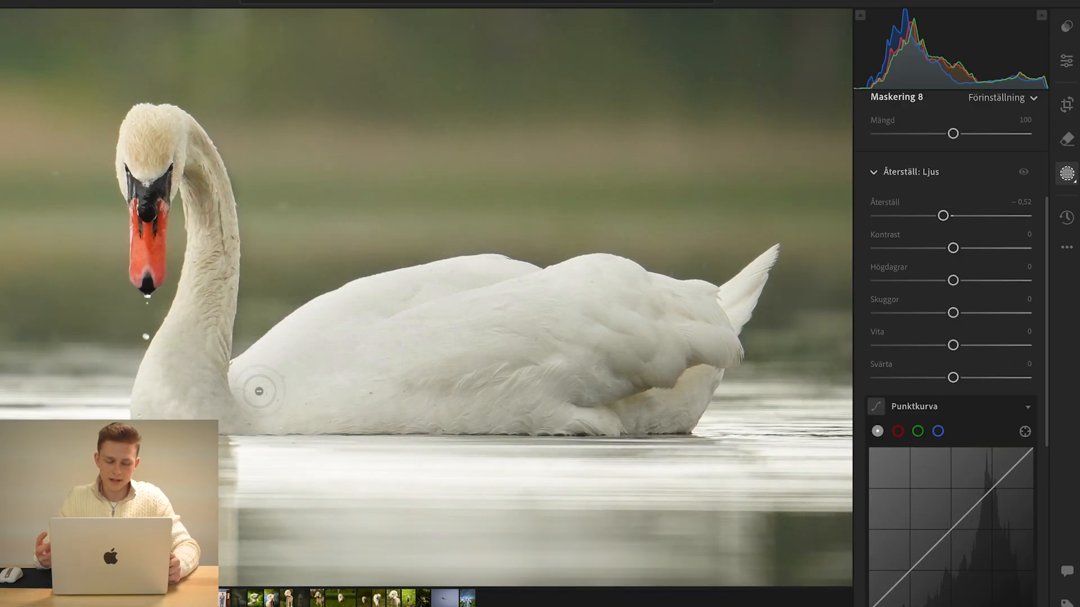
pyautogui.moveTo(234, 246)
pyautogui.mouseDown()
pyautogui.moveTo(191, 147)
pyautogui.moveTo(166, 131)
pyautogui.mouseUp()
pyautogui.moveTo(664, 337)
pyautogui.mouseDown()
pyautogui.moveTo(646, 366)
pyautogui.moveTo(393, 427)
pyautogui.moveTo(349, 318)
pyautogui.moveTo(483, 282)
pyautogui.mouseUp()
pyautogui.moveTo(654, 306); pyautogui.dragTo(494, 340)
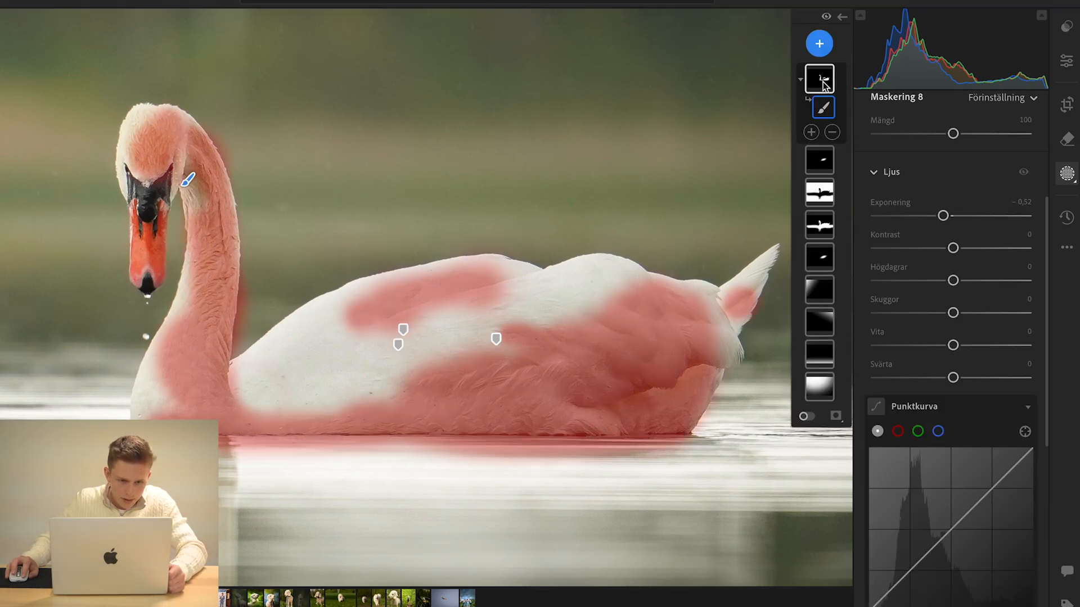
pyautogui.rightClick(816, 79)
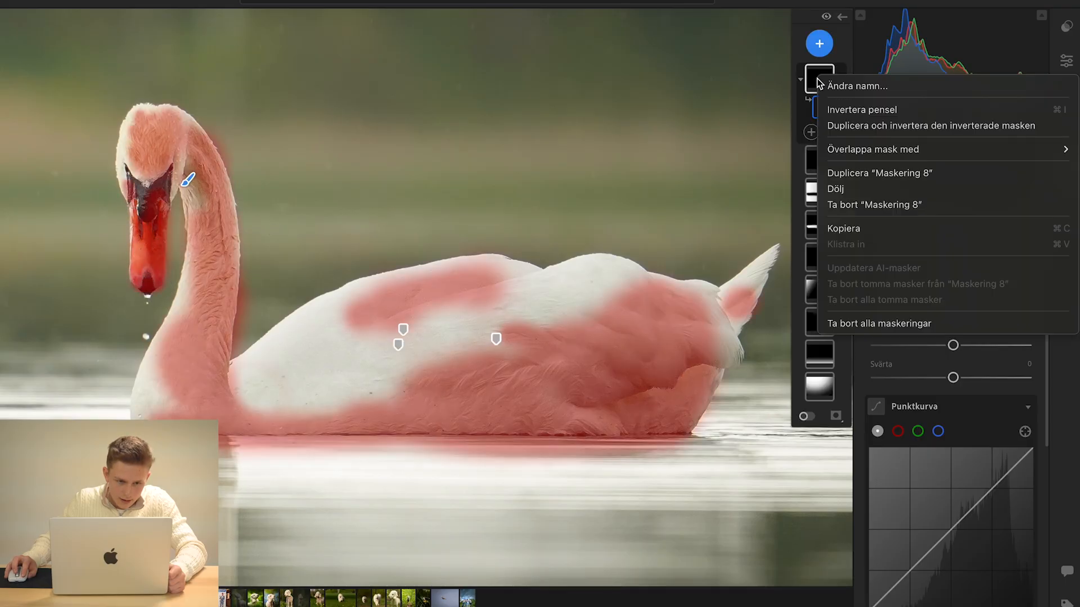
pyautogui.click(772, 132)
pyautogui.moveTo(666, 428); pyautogui.dragTo(229, 376)
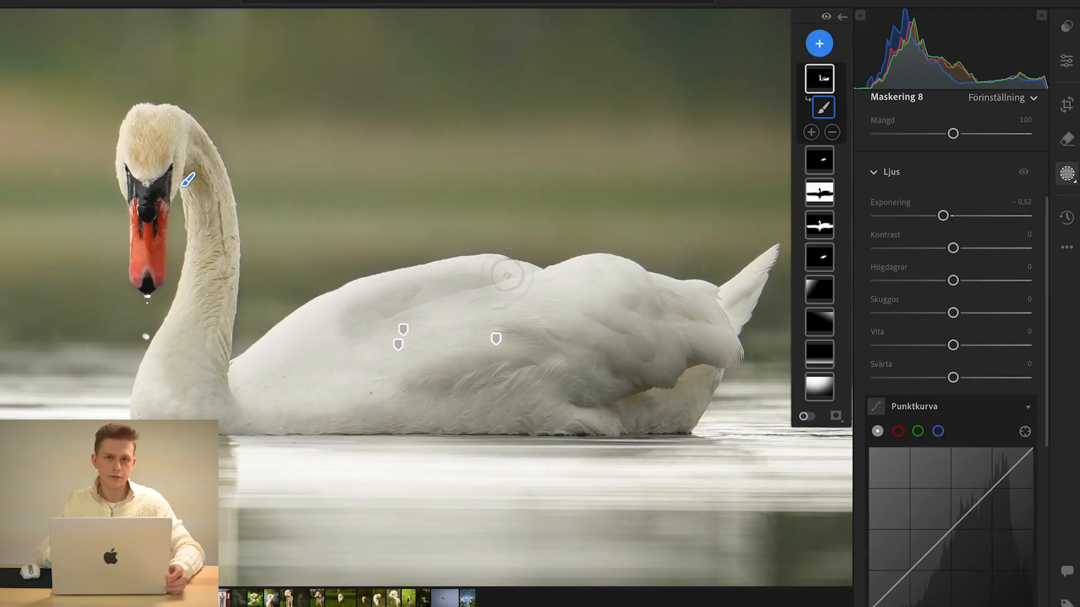
pyautogui.moveTo(506, 275); pyautogui.dragTo(352, 304)
# Step: Extend the darkening mask over the swan's reflection and the darker water and background with varied brush sizes, and open the version history
pyautogui.press('z')
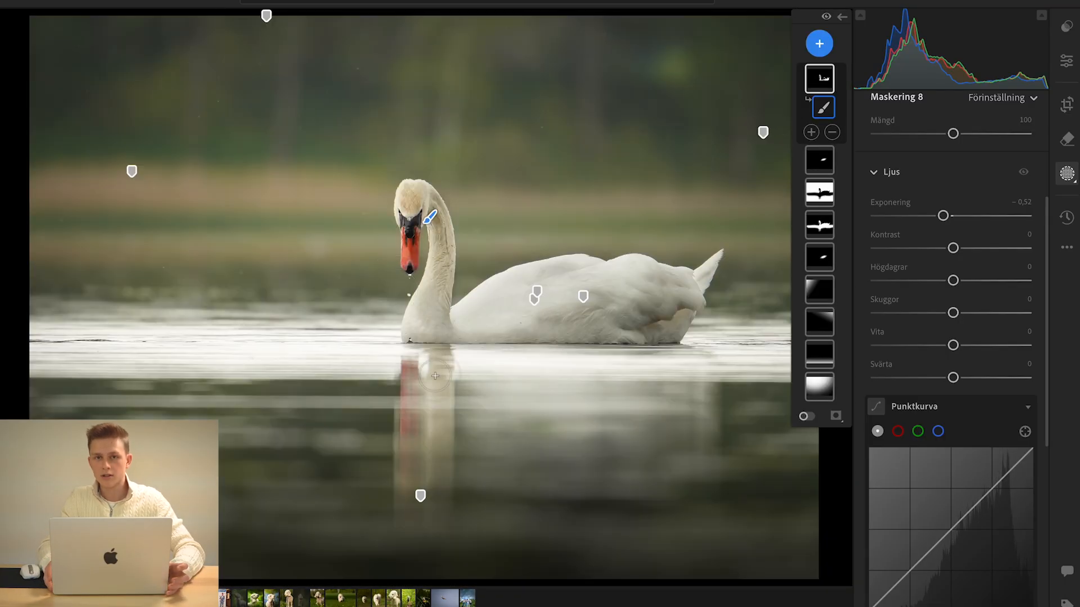
pyautogui.moveTo(434, 376); pyautogui.dragTo(430, 478)
pyautogui.press(']')
pyautogui.press(']')
pyautogui.press(']')
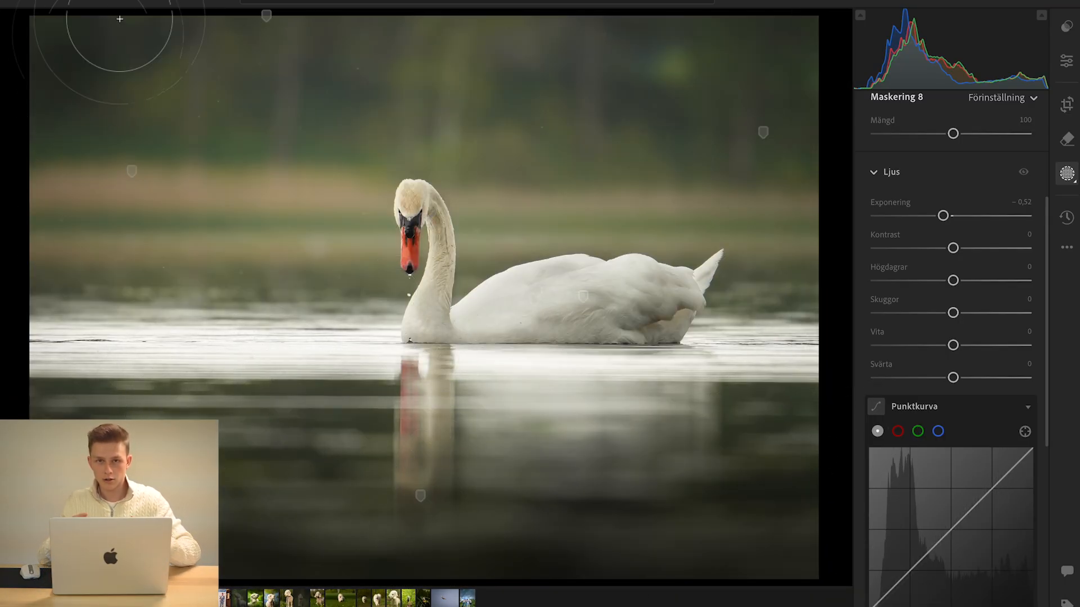
pyautogui.press('[')
pyautogui.press('[')
pyautogui.press('[')
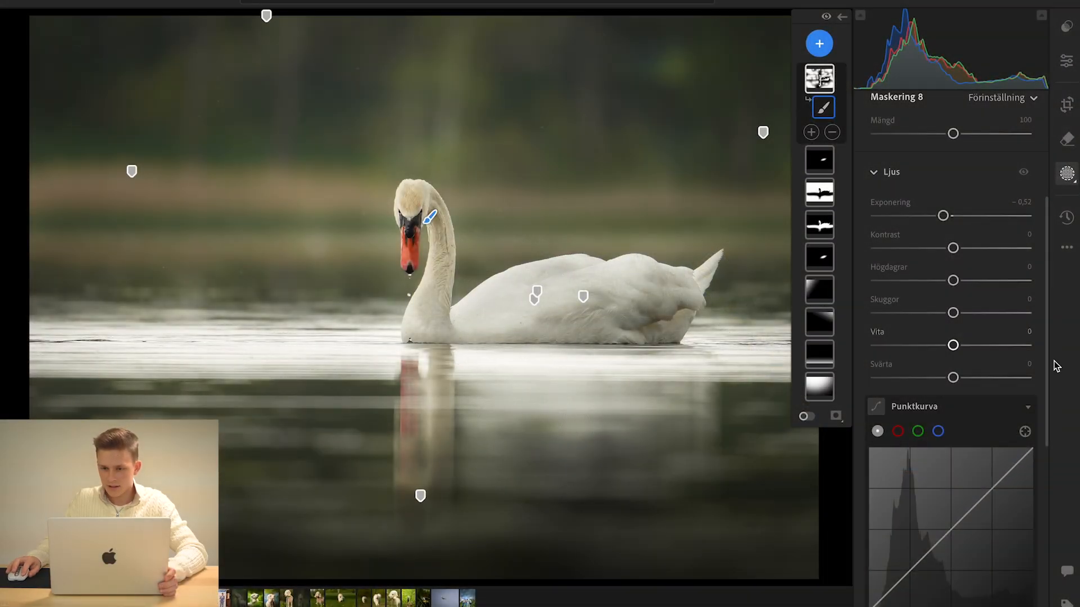
pyautogui.moveTo(822, 79)
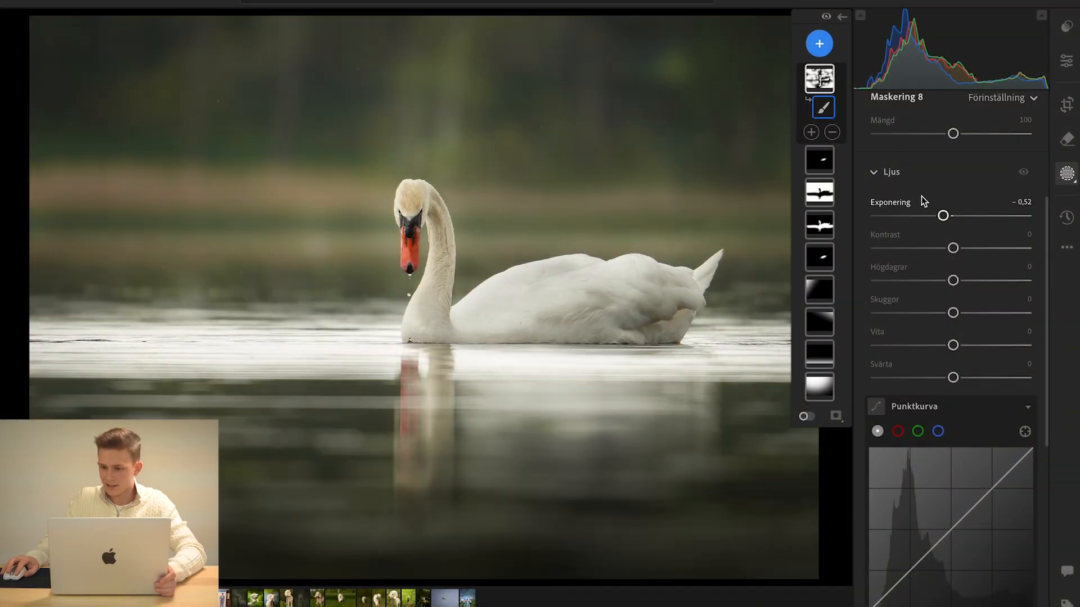
pyautogui.click(1067, 217)
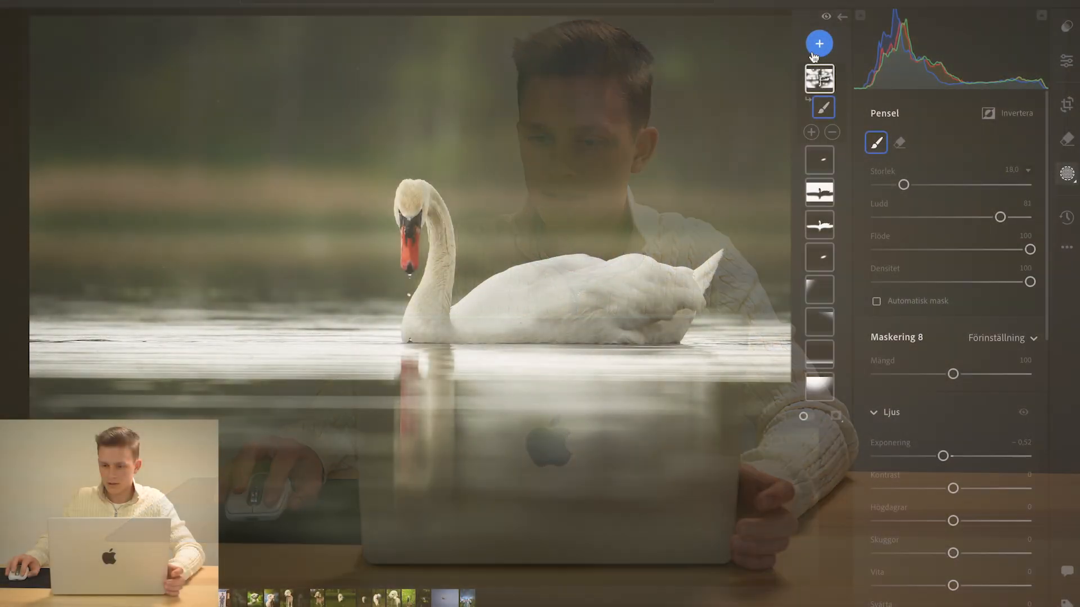
# Step: Add another brush mask and paint it over the swan's head, front neck, chest and the light-facing parts of its body
pyautogui.click(819, 43)
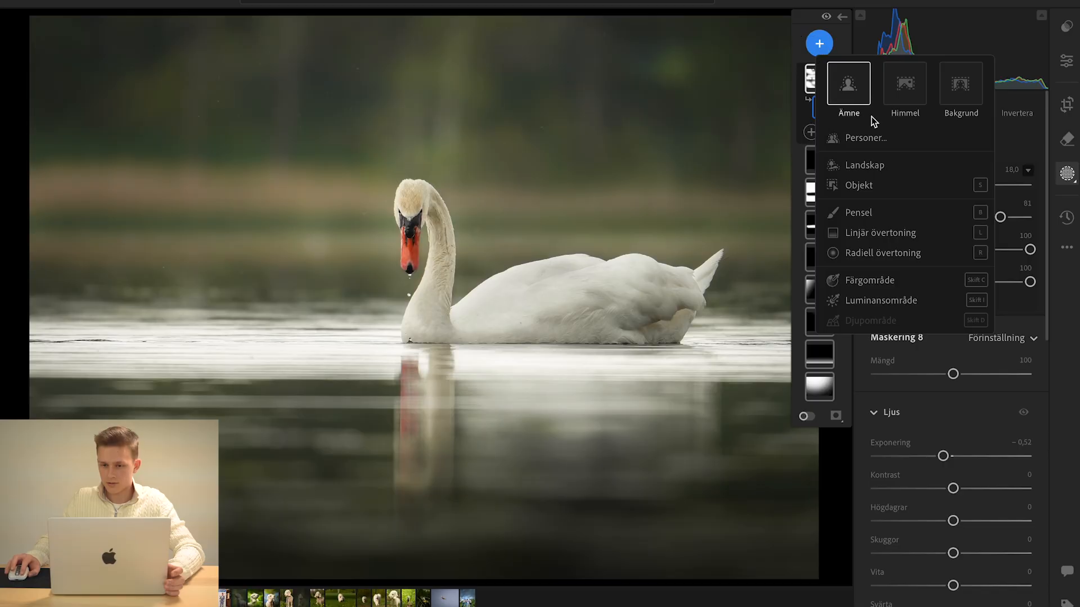
pyautogui.click(876, 213)
pyautogui.moveTo(332, 149); pyautogui.dragTo(765, 412)
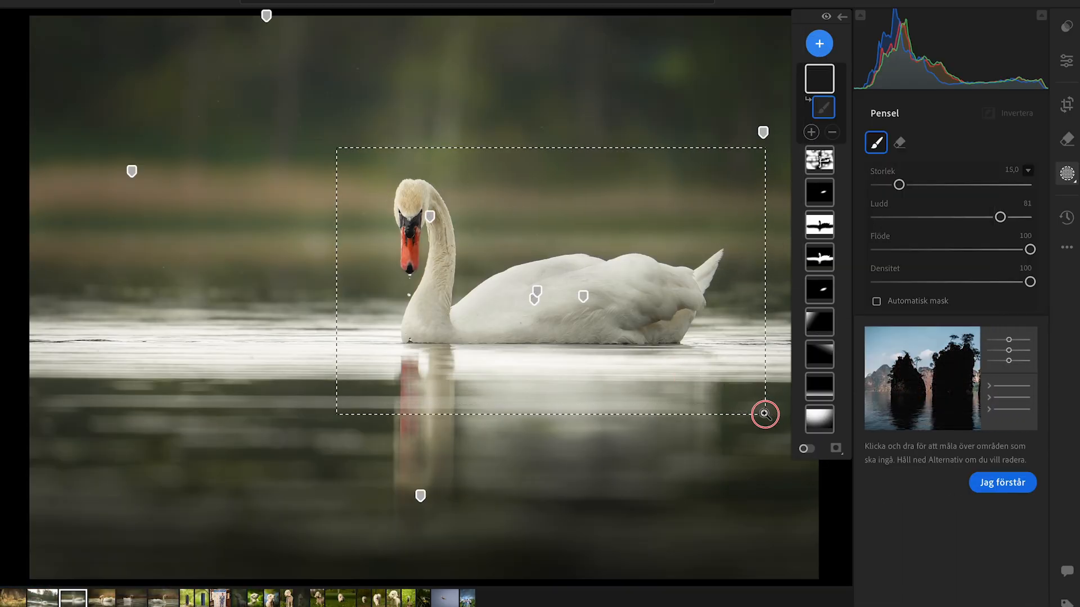
pyautogui.moveTo(106, 125); pyautogui.dragTo(170, 385)
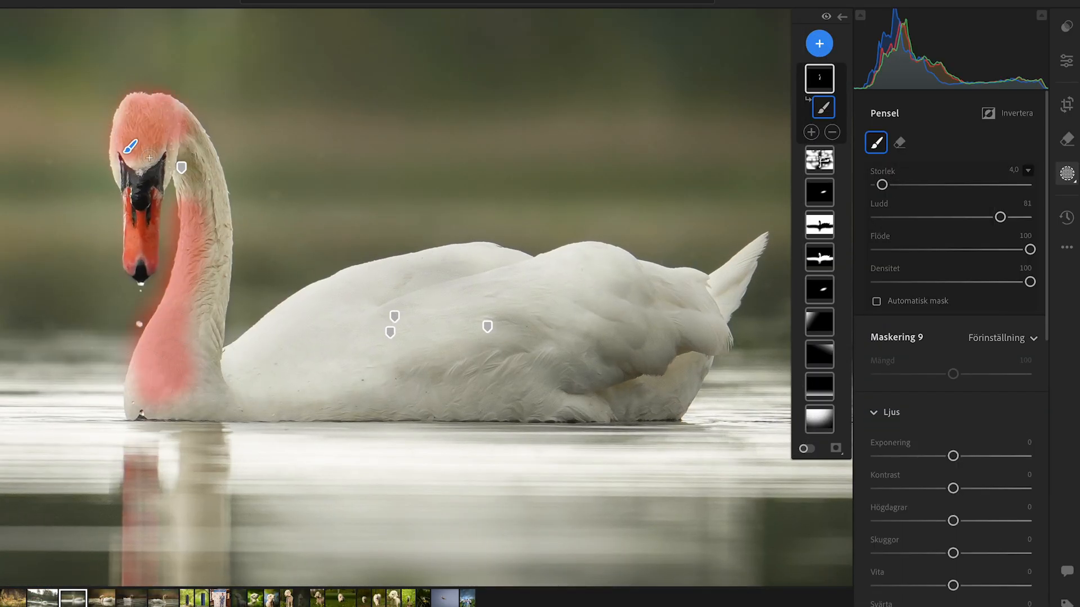
pyautogui.press(']')
pyautogui.moveTo(236, 371)
pyautogui.mouseDown()
pyautogui.moveTo(697, 298)
pyautogui.moveTo(563, 276)
pyautogui.mouseUp()
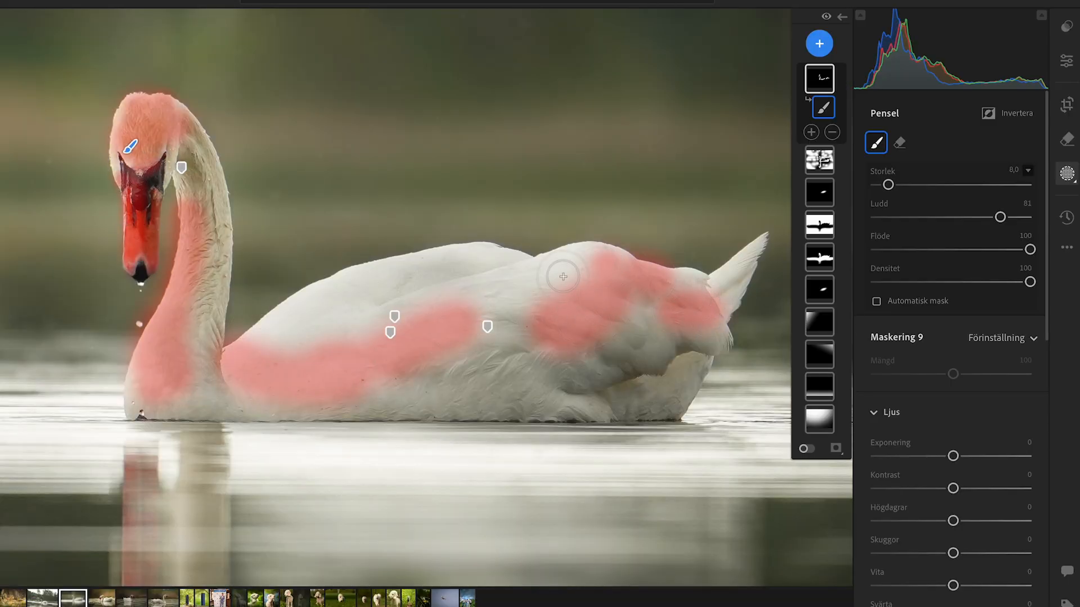
# Step: Slightly raise the exposure and increase the clarity of the brush mask on the swan's light-facing areas
pyautogui.press('[')
pyautogui.press('[')
pyautogui.press('[')
pyautogui.moveTo(952, 456); pyautogui.dragTo(962, 458)
pyautogui.scroll(-10, 960, 492)
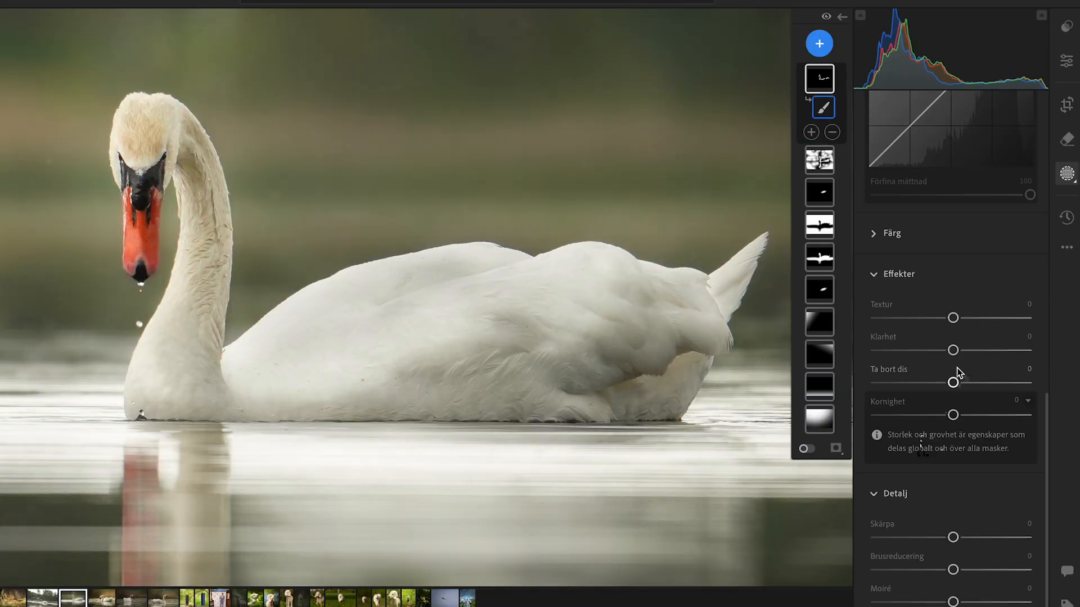
pyautogui.moveTo(954, 351); pyautogui.dragTo(985, 354)
# Step: Brush a mask over the bright water around the swan with exposure +0.28, clarity +2 and dehaze +2
pyautogui.click(820, 295)
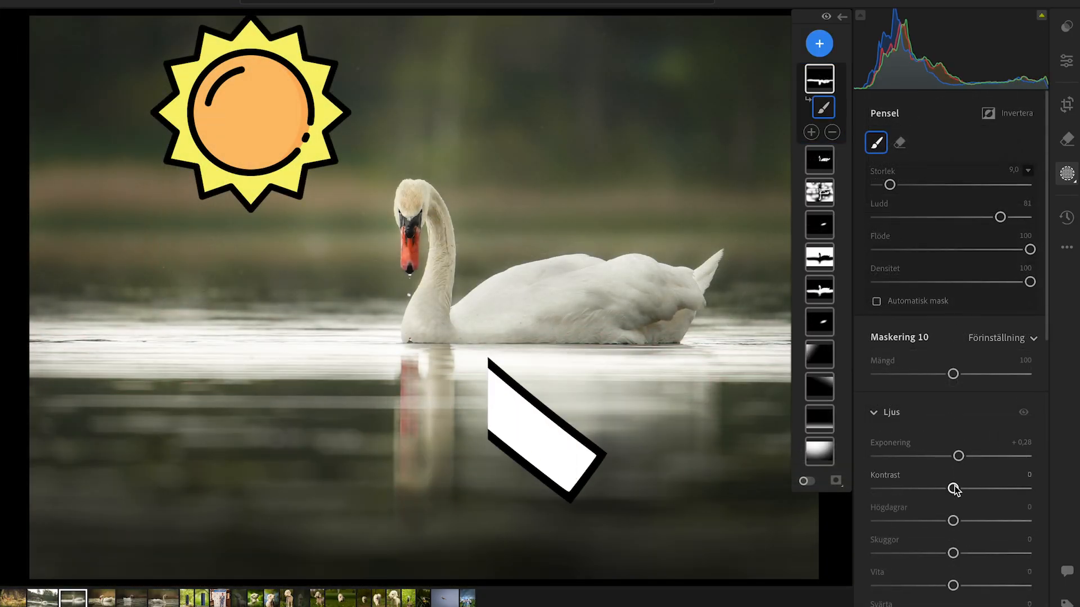
pyautogui.scroll(-12, 954, 489)
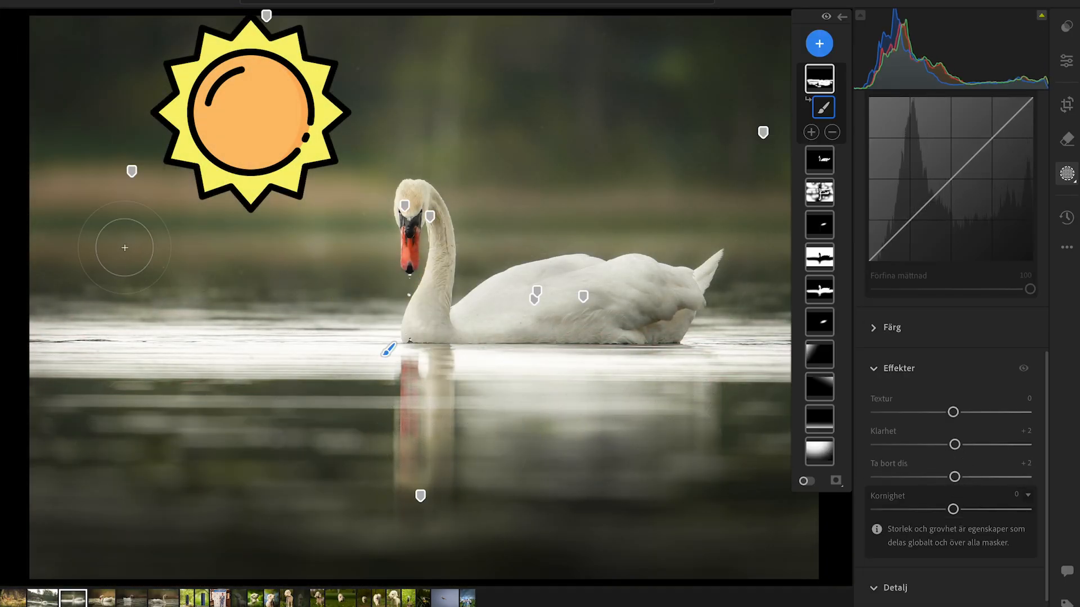
pyautogui.moveTo(798, 149)
pyautogui.mouseDown()
pyautogui.moveTo(783, 150)
pyautogui.moveTo(805, 149)
pyautogui.mouseUp()
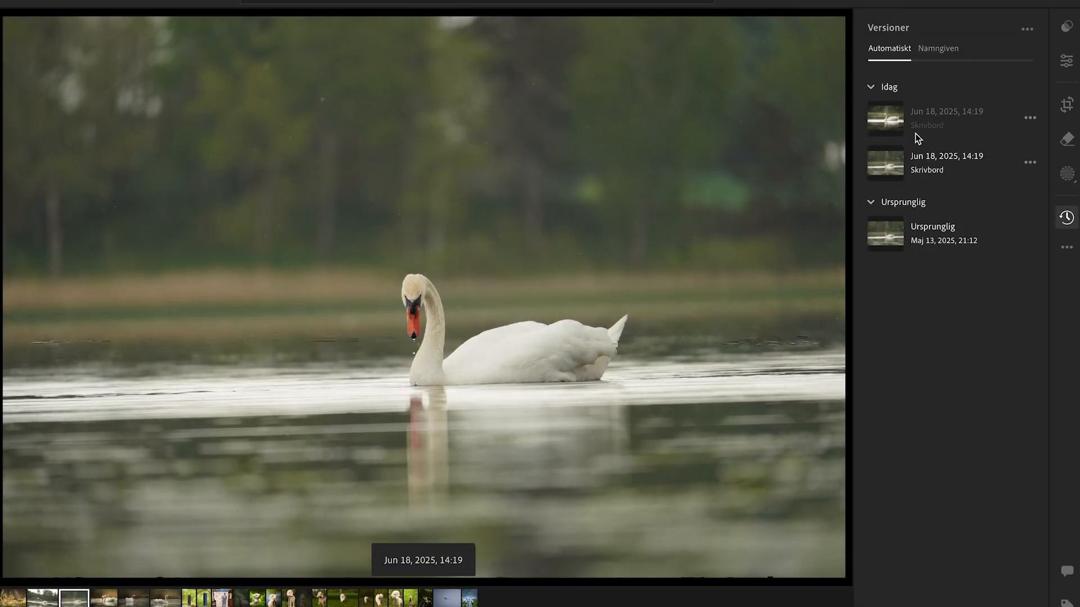
# Step: Compare the two saved versions of the swan photo from today
pyautogui.click(915, 134)
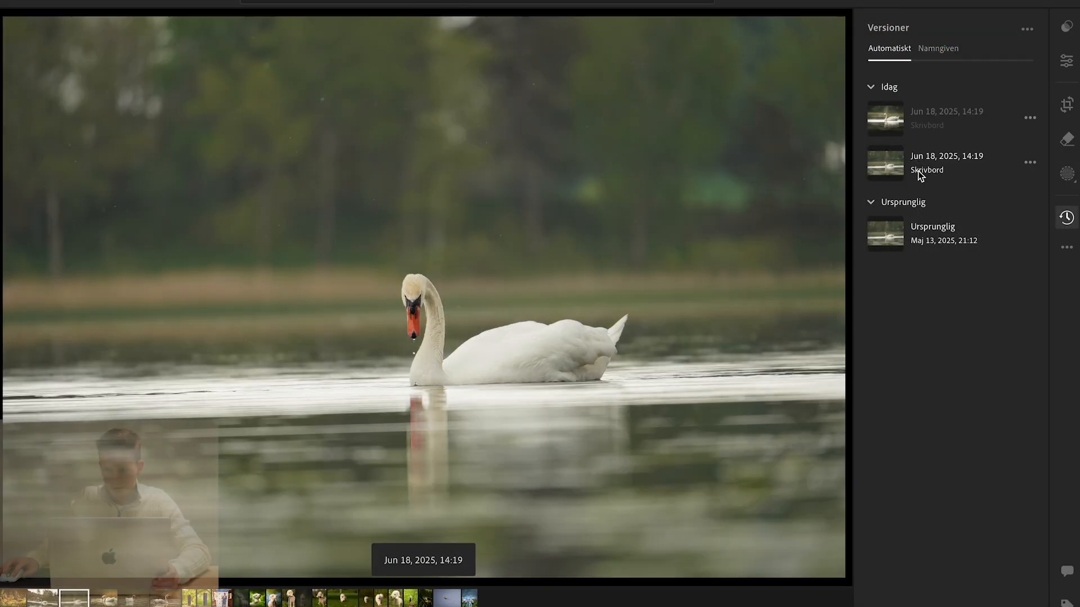
pyautogui.click(912, 136)
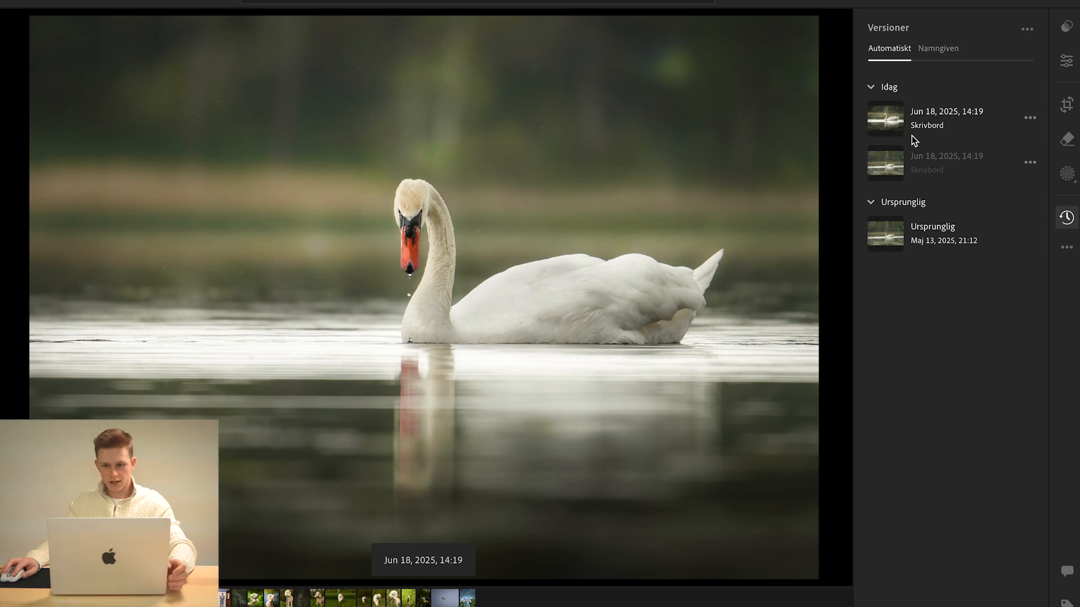
pyautogui.click(919, 171)
pyautogui.click(915, 125)
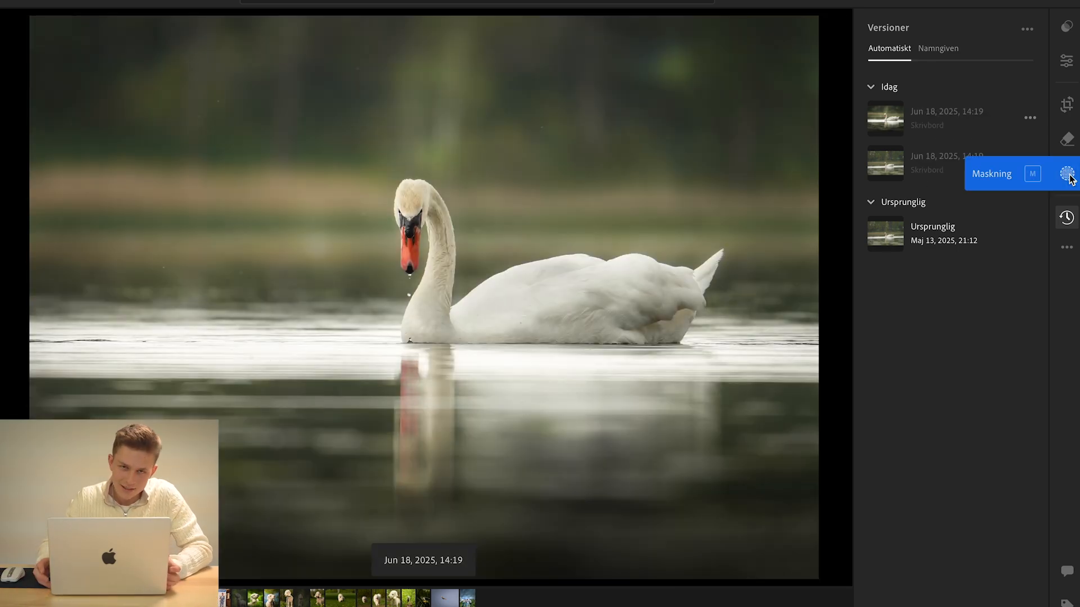
# Step: Set the radial light-ray mask above the swan to exposure +0.72, highlights −70 and shadows 0
pyautogui.click(1067, 175)
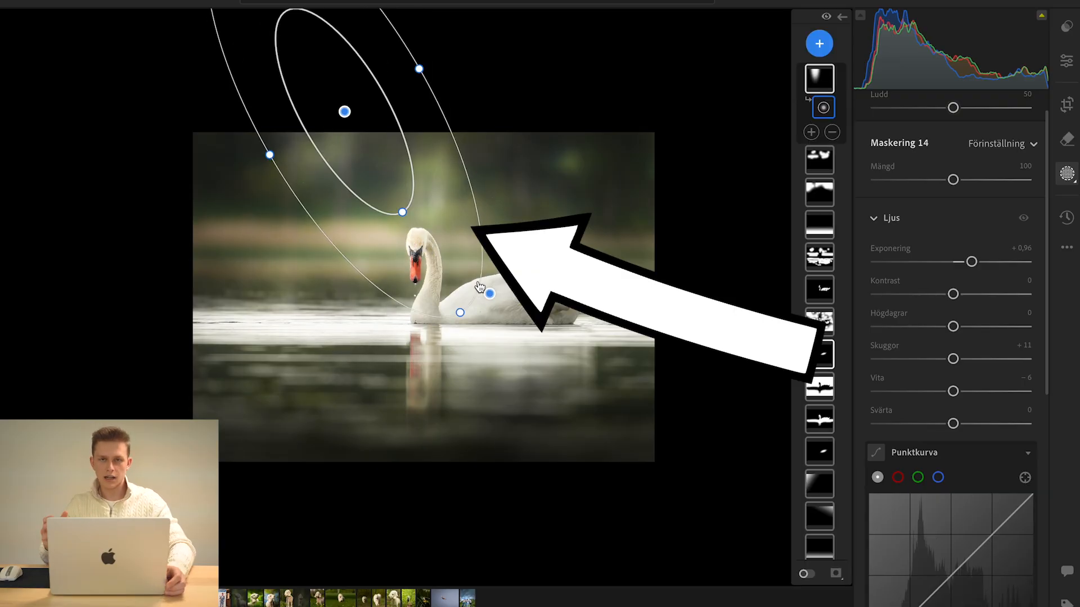
pyautogui.moveTo(335, 103)
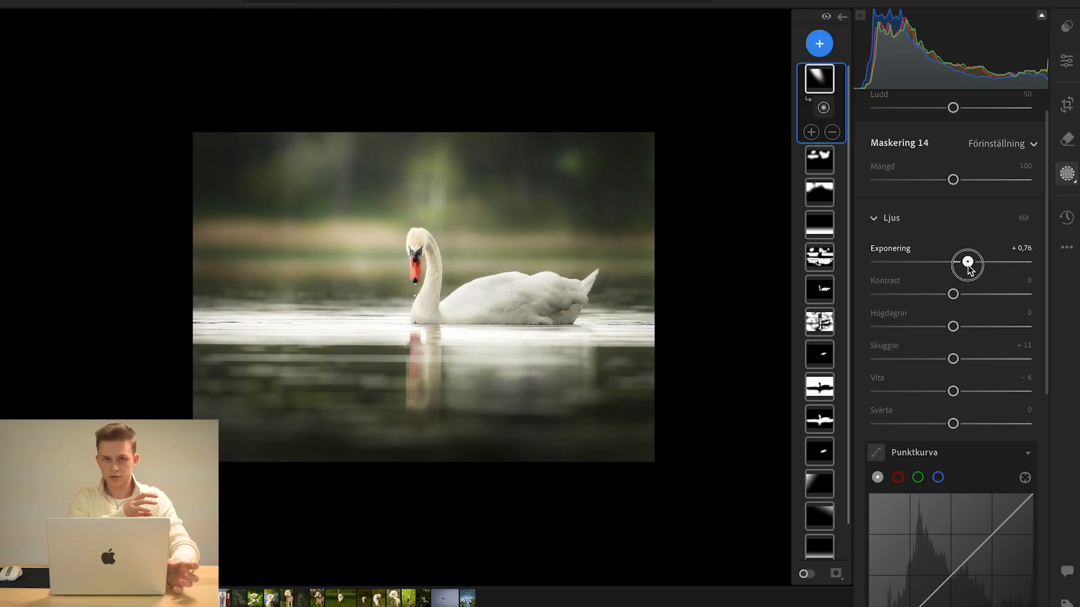
pyautogui.moveTo(970, 262); pyautogui.dragTo(968, 267)
pyautogui.moveTo(954, 329); pyautogui.dragTo(901, 331)
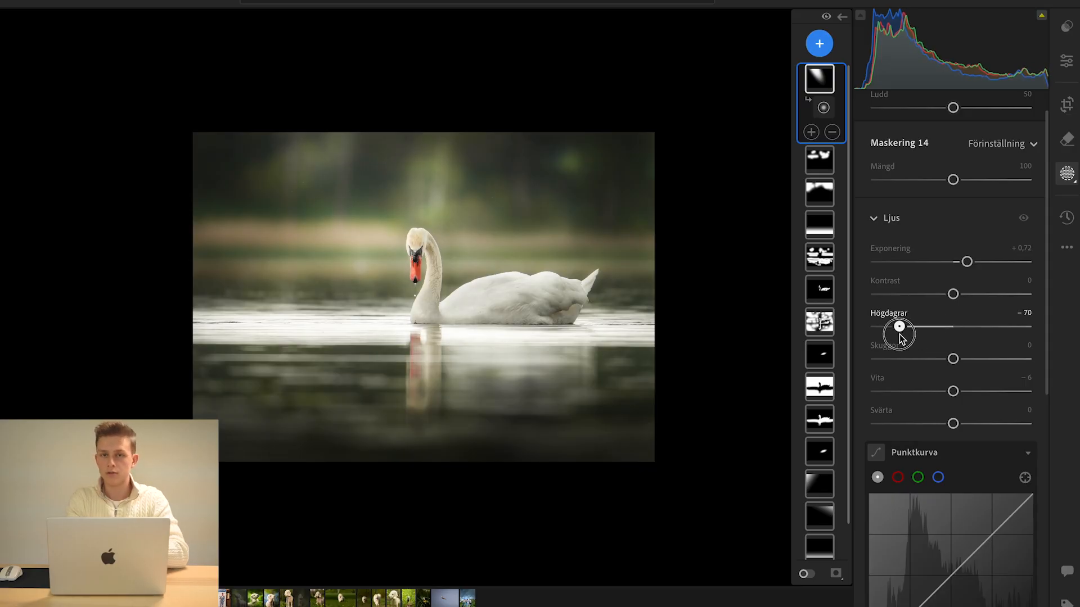
pyautogui.press('e')
pyautogui.click(1067, 173)
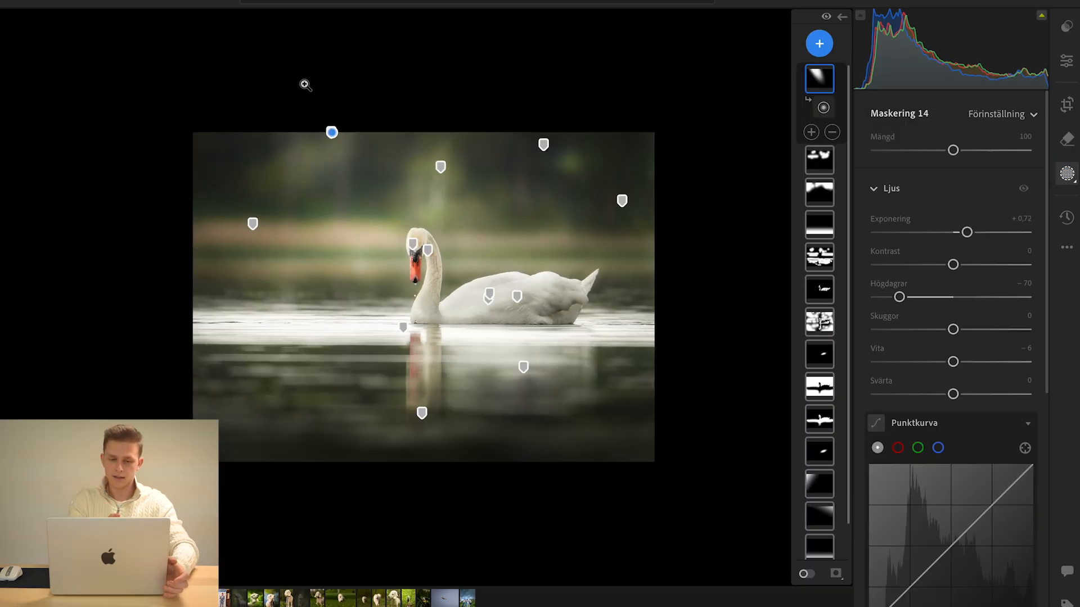
# Step: Add a second slanted radial gradient from above the swan toward its back and set its exposure to +0.20
pyautogui.click(819, 44)
pyautogui.click(879, 250)
pyautogui.moveTo(399, 83)
pyautogui.mouseDown()
pyautogui.moveTo(683, 83)
pyautogui.moveTo(557, 270)
pyautogui.mouseUp()
pyautogui.moveTo(953, 301); pyautogui.dragTo(956, 302)
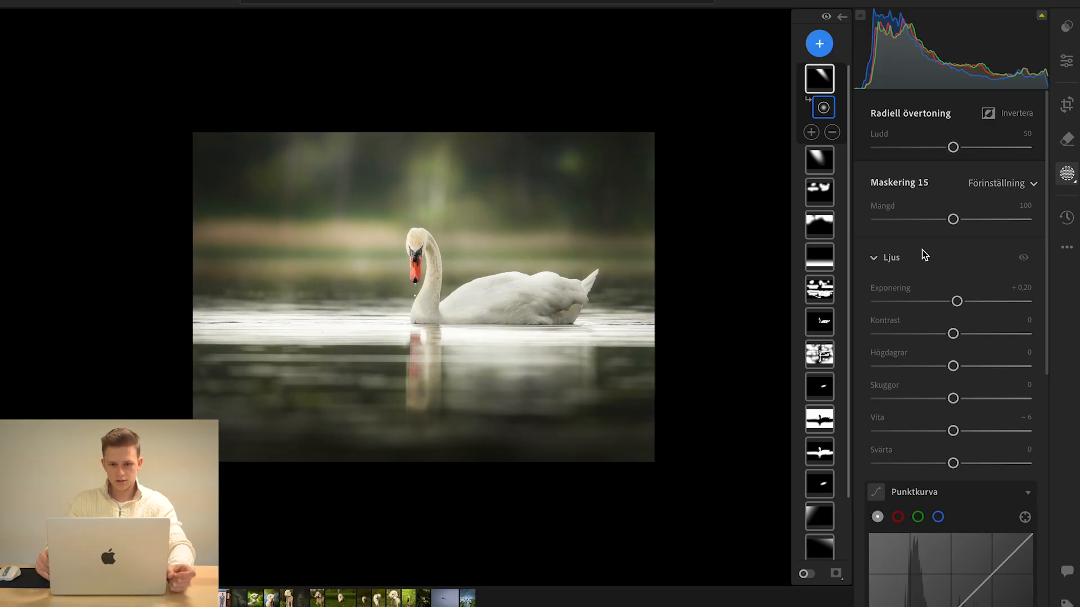
# Step: Add a third radial gradient light ray beside the first one and view the latest saved version
pyautogui.click(820, 43)
pyautogui.click(879, 250)
pyautogui.moveTo(282, 111)
pyautogui.mouseDown()
pyautogui.moveTo(562, 107)
pyautogui.moveTo(344, 82)
pyautogui.moveTo(350, 72)
pyautogui.mouseUp()
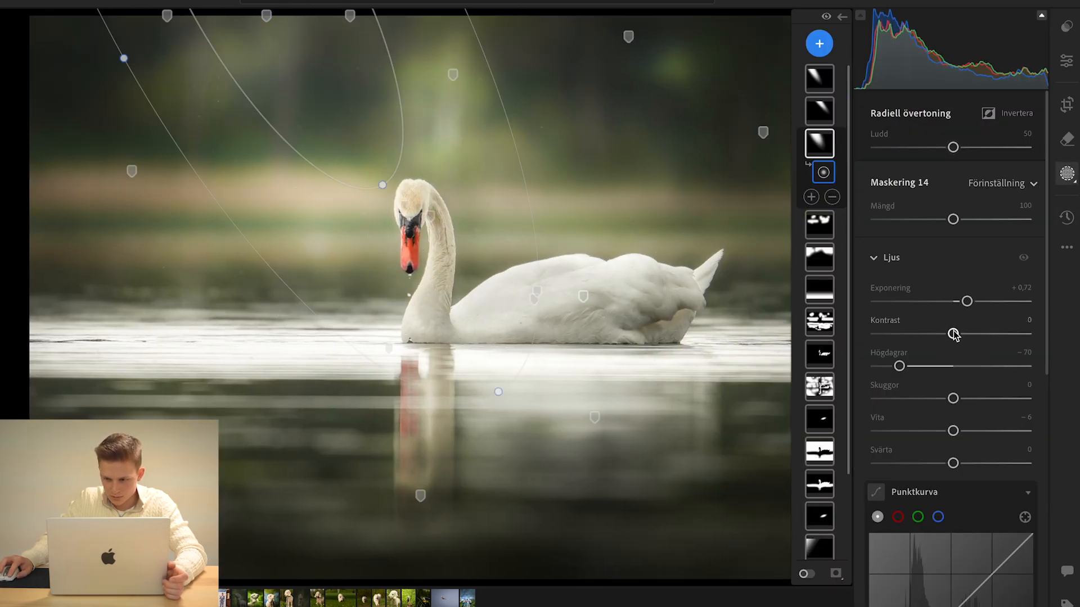
pyautogui.moveTo(954, 333); pyautogui.dragTo(824, 363)
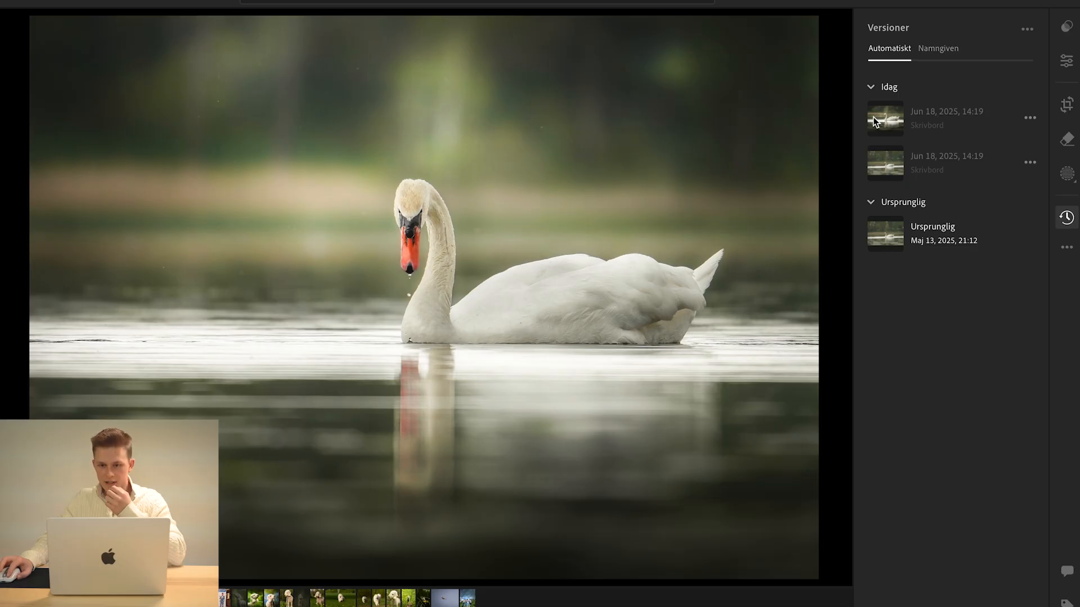
pyautogui.click(876, 122)
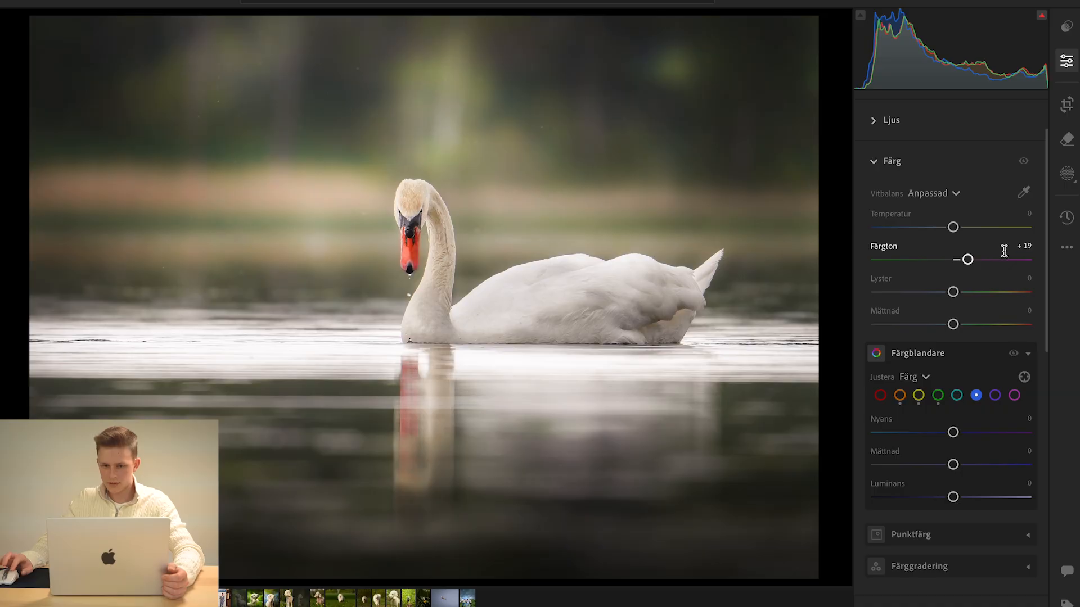
# Step: Reset the photo's tint to 0, set the aqua saturation to −66 and shift the aqua hue
pyautogui.write('0')
pyautogui.press('Return')
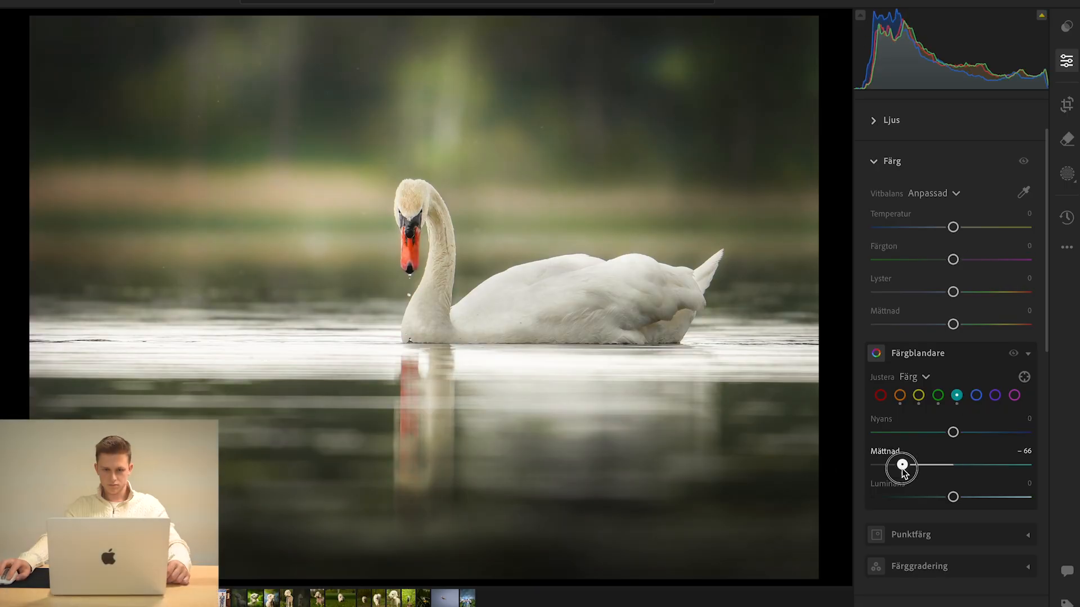
pyautogui.moveTo(952, 432)
pyautogui.mouseDown()
pyautogui.moveTo(1029, 432)
pyautogui.moveTo(965, 436)
pyautogui.mouseUp()
pyautogui.click(892, 163)
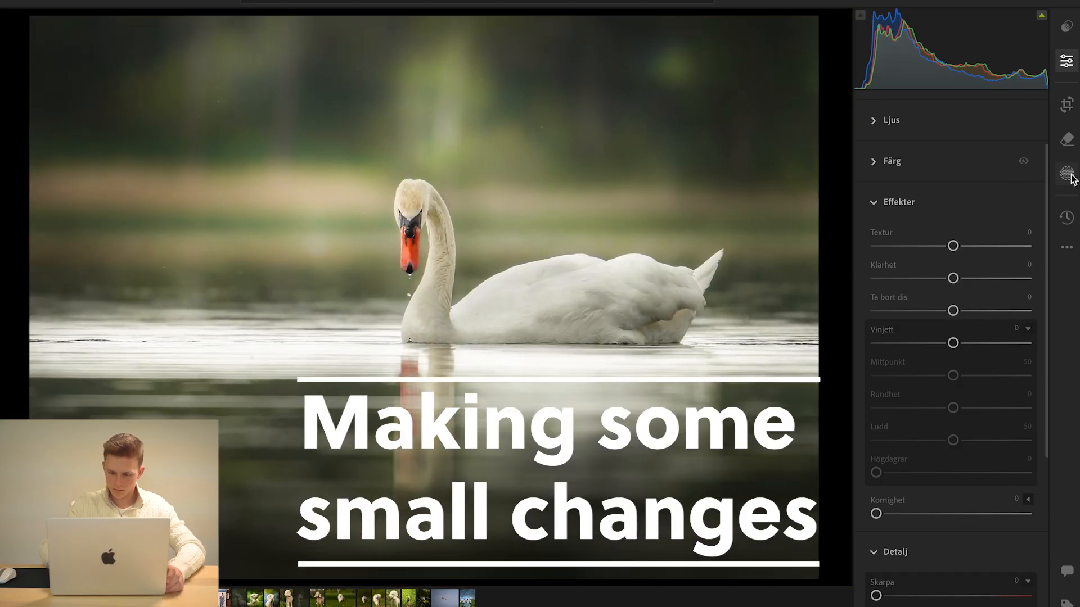
# Step: Add a new brush mask on the swan's eye with exposure +1.08
pyautogui.click(1067, 174)
pyautogui.click(819, 44)
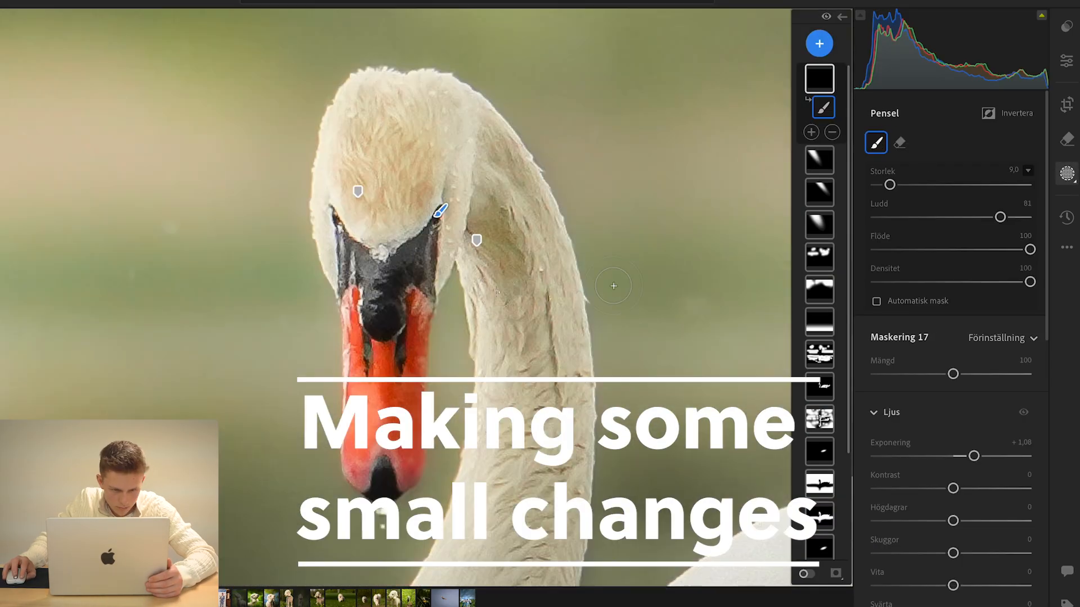
# Step: Set the eye brush mask's exposure to +0.88 and inspect the swan's head up close without the editing controls
pyautogui.moveTo(973, 456); pyautogui.dragTo(970, 456)
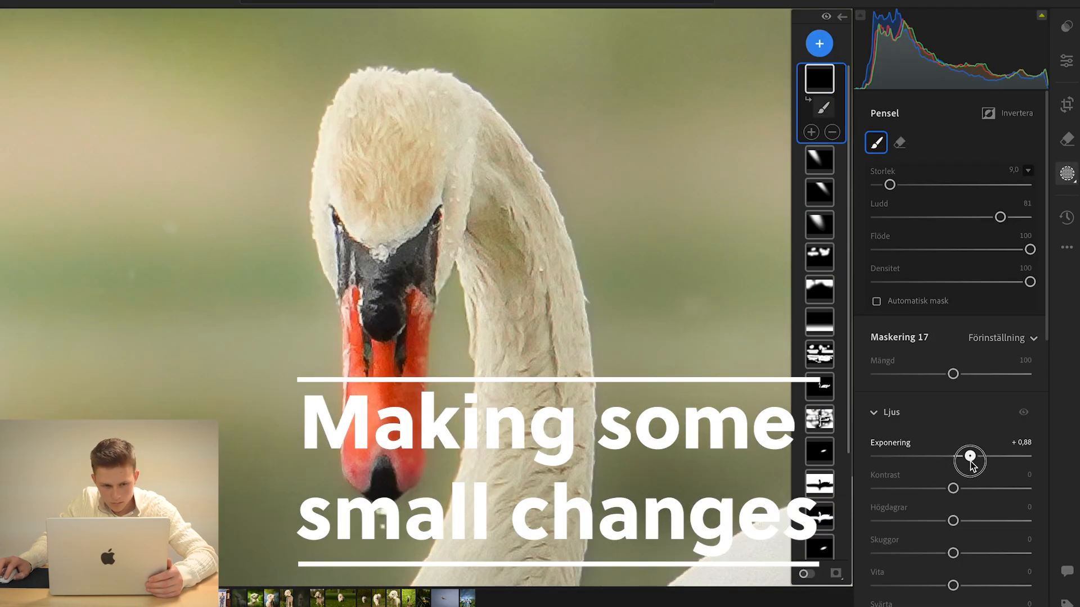
pyautogui.press('Tab')
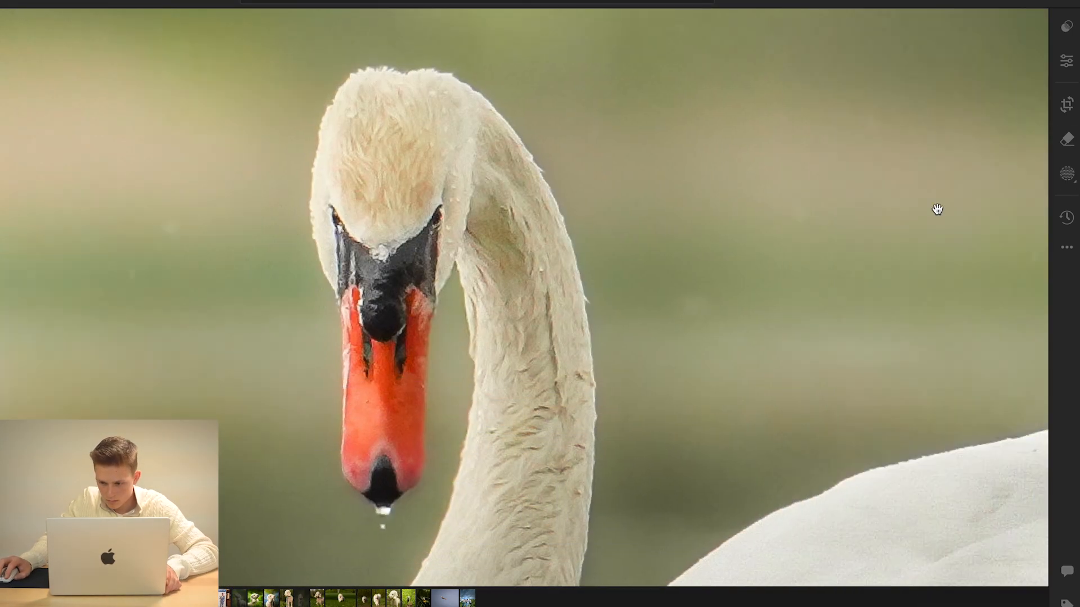
pyautogui.scroll(5, 550, 285)
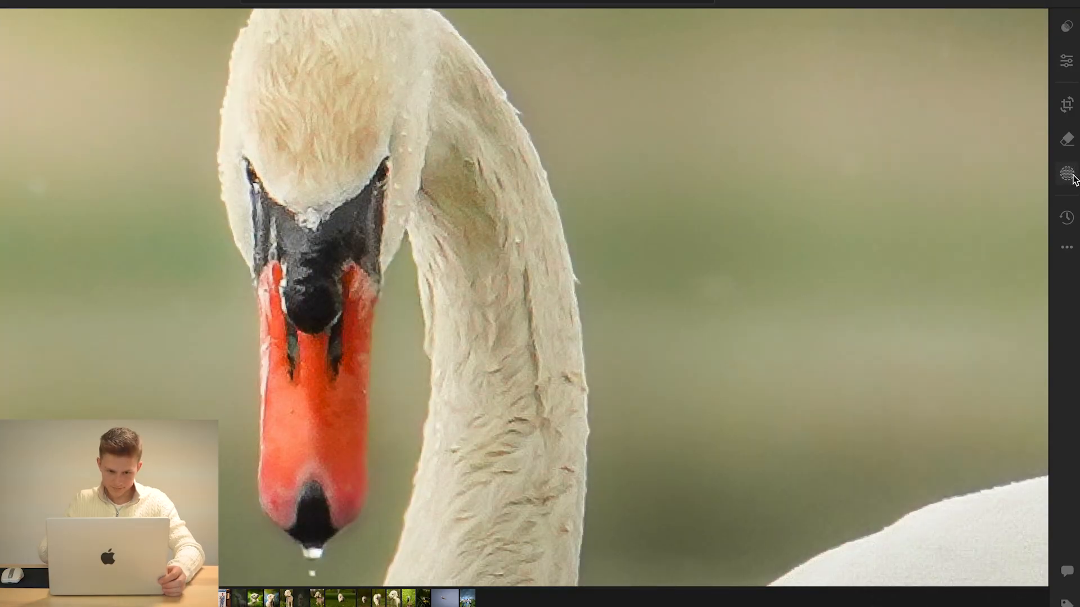
# Step: Return to the photo's global edit settings, collapse the effects section and expand the optics corrections
pyautogui.click(1070, 63)
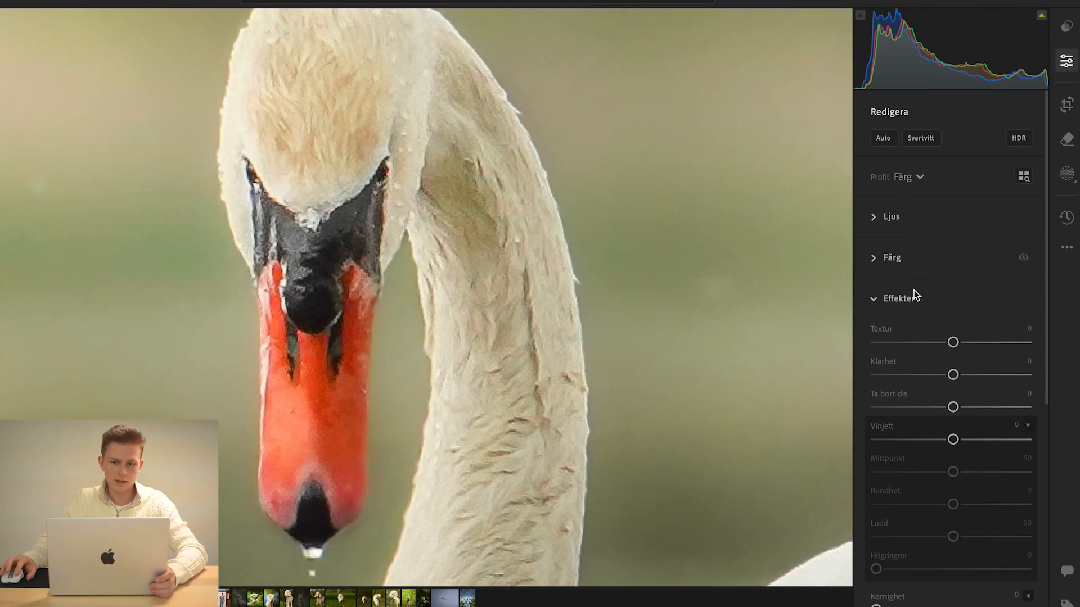
pyautogui.click(877, 300)
pyautogui.scroll(-3, 956, 282)
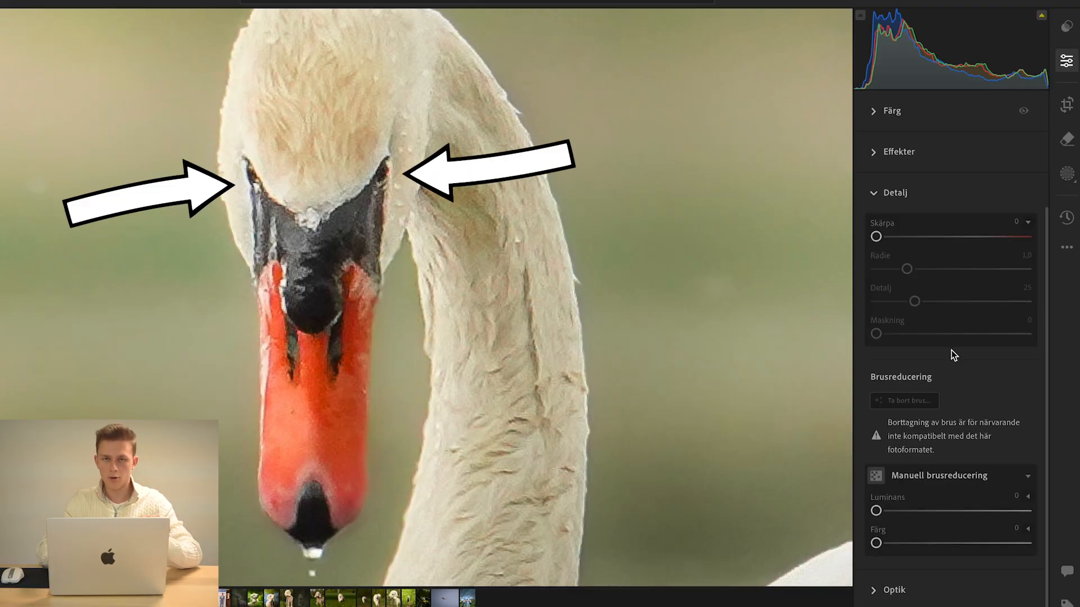
pyautogui.click(894, 584)
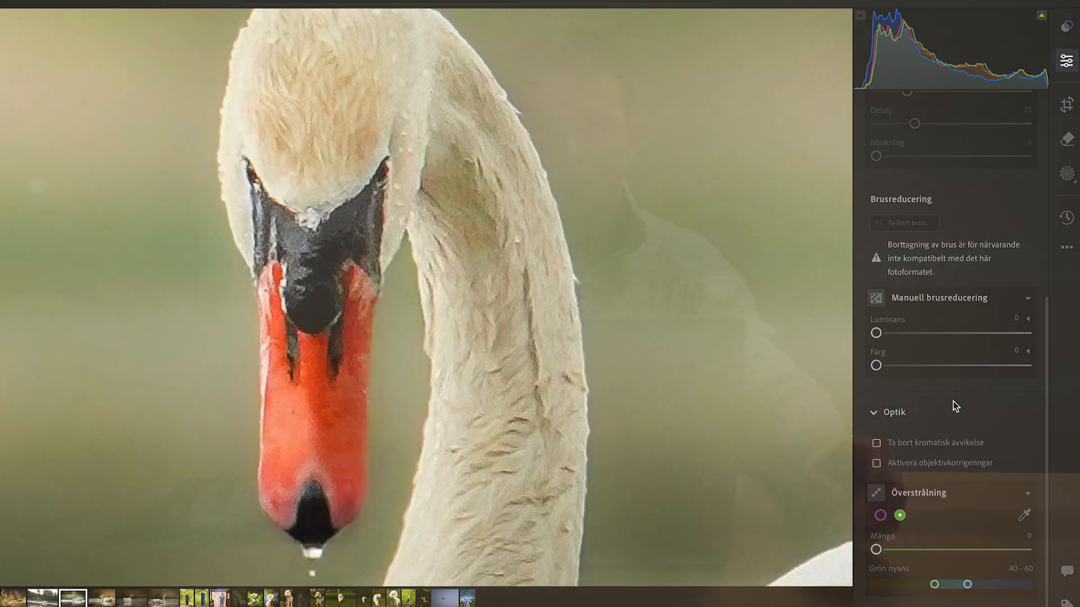